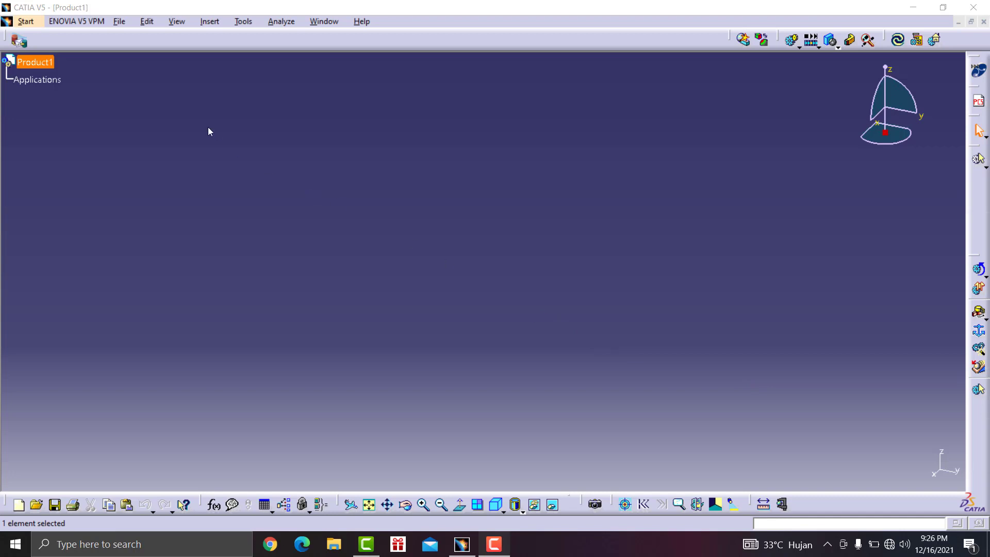
Show the Start menu's Mechanical Design workbench list.
click(25, 24)
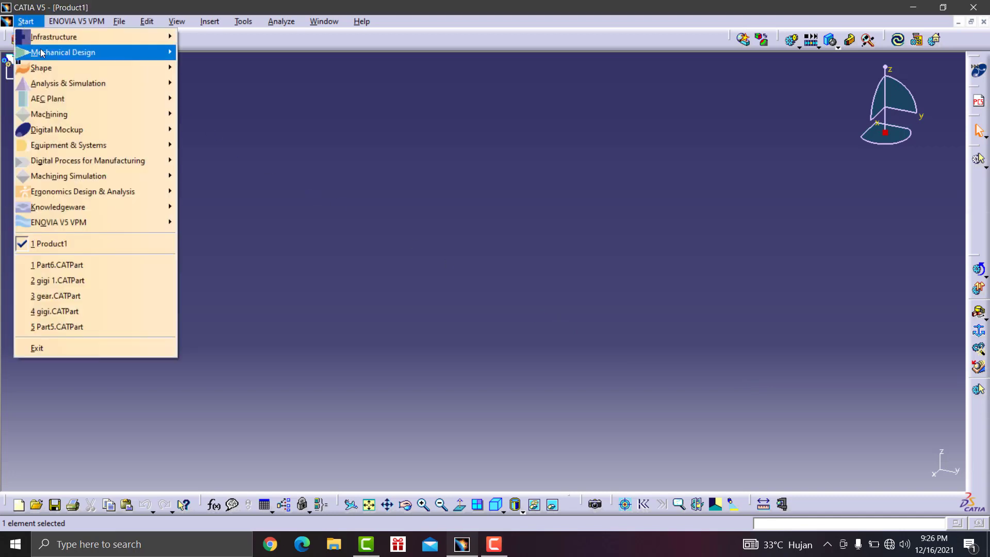
mouse_move(63, 52)
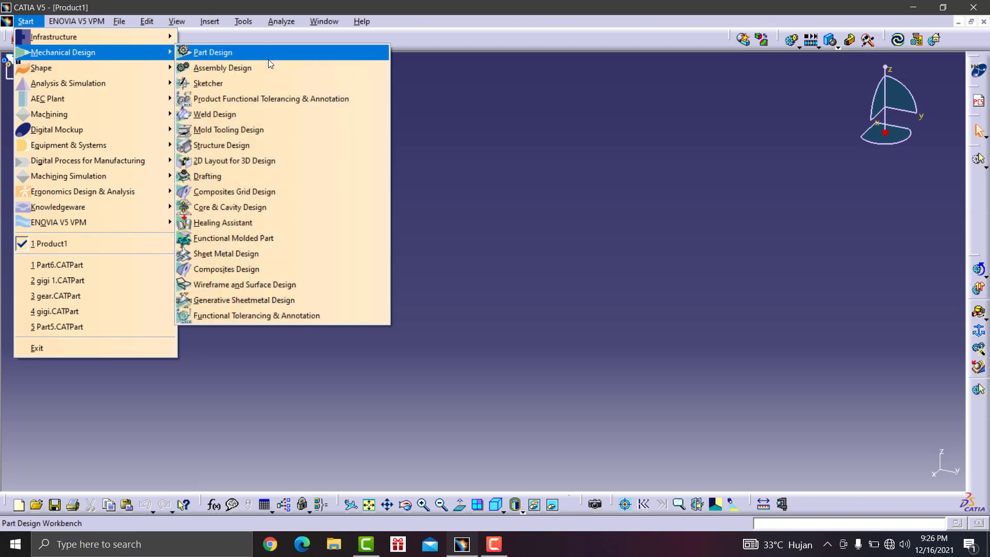
Switch to Assembly Design, rearrange the floating toolbars, and insert an existing component.
click(204, 76)
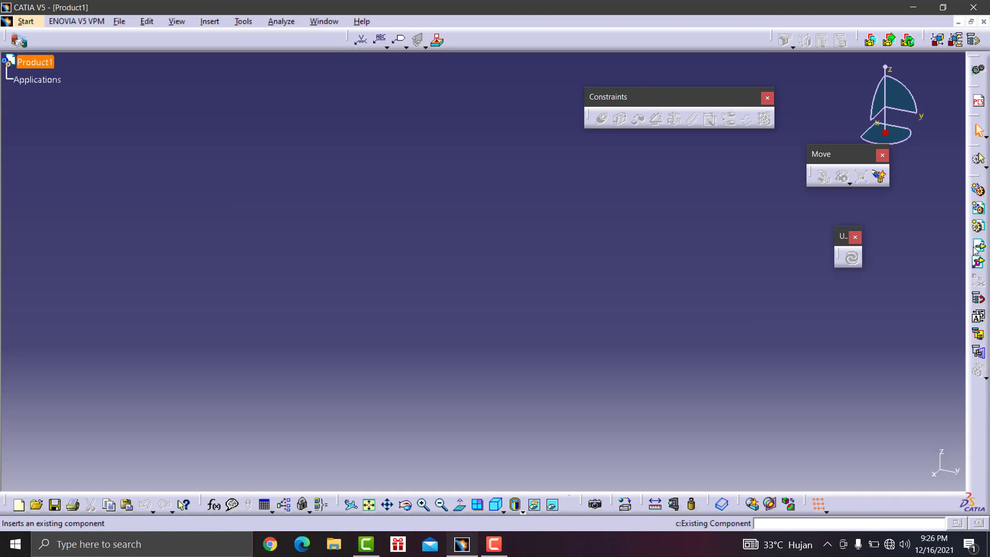
drag(976, 176, 822, 158)
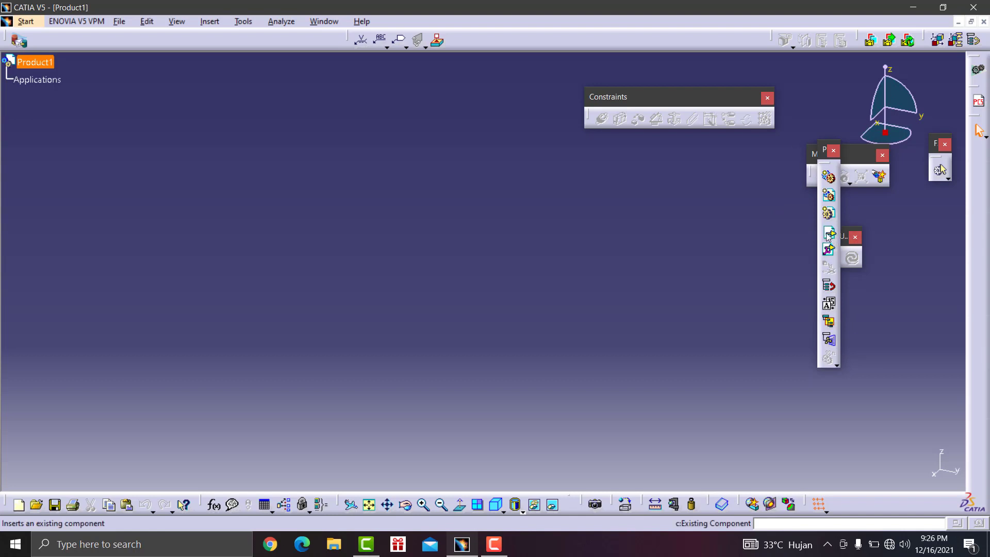
drag(824, 151, 883, 192)
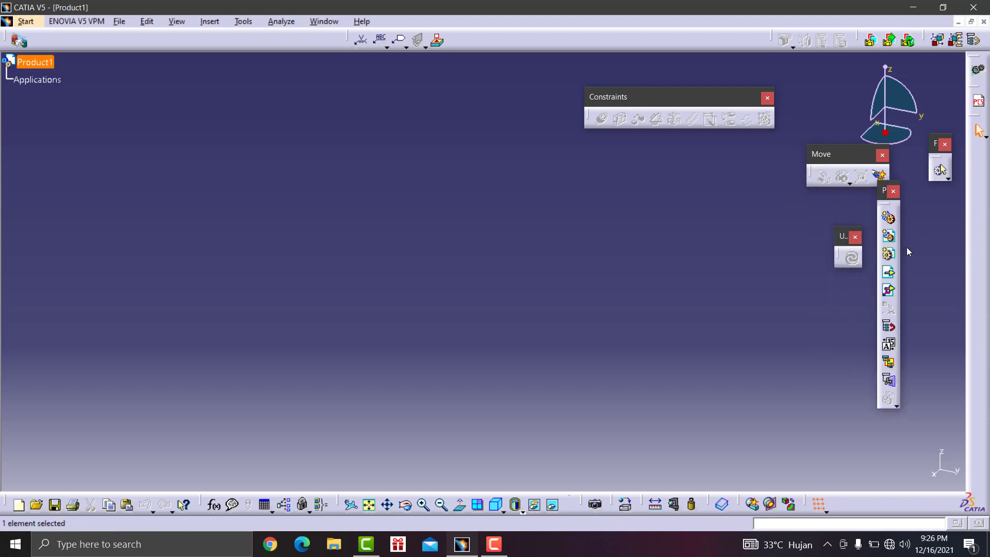
click(891, 276)
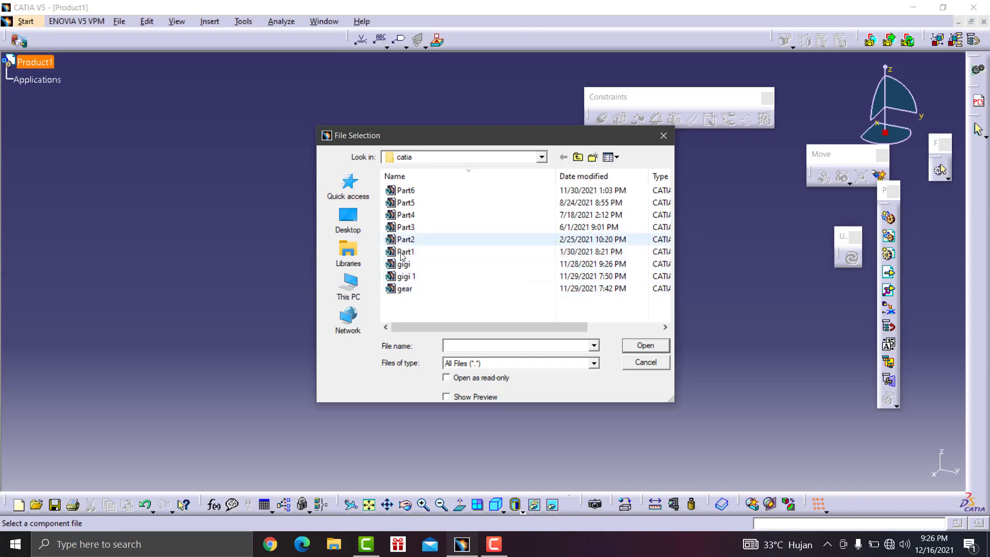
Load the gear and gigi 1 part files from the catia folder into Product1.
click(429, 159)
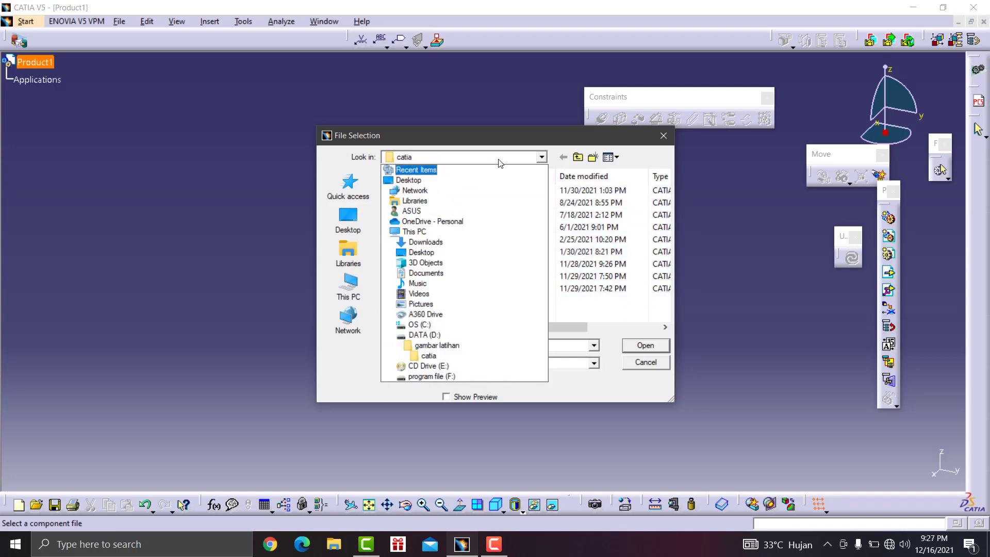
click(639, 164)
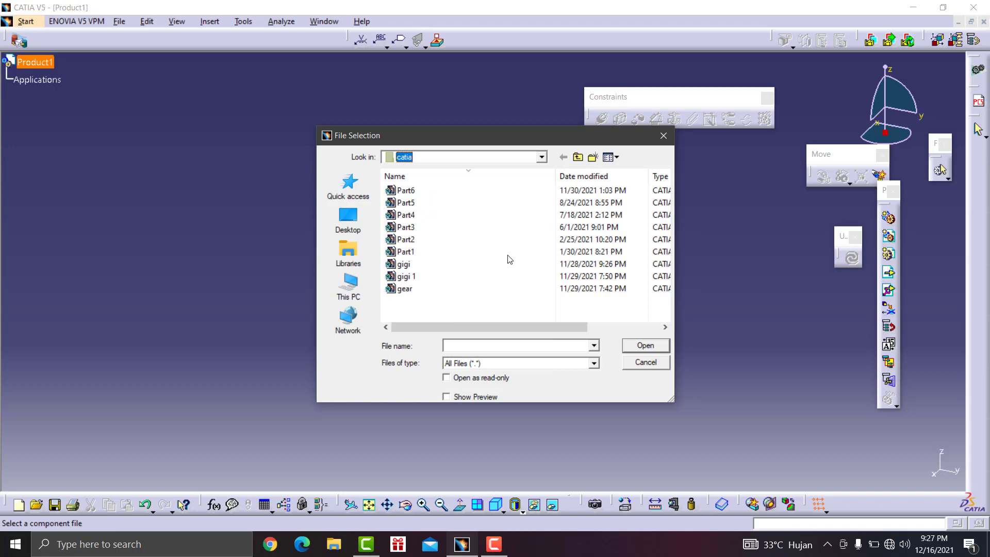
click(403, 289)
ctrl+click(405, 276)
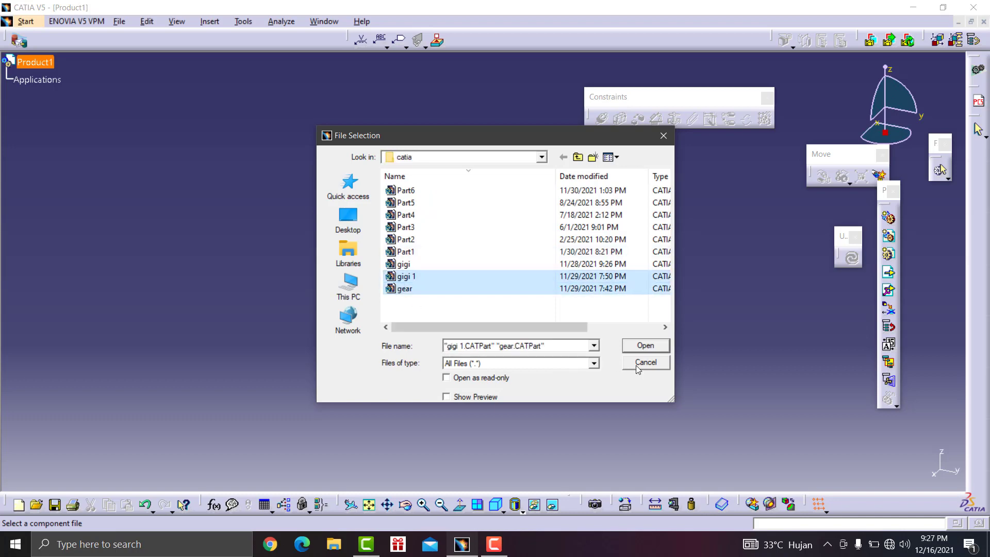
click(637, 346)
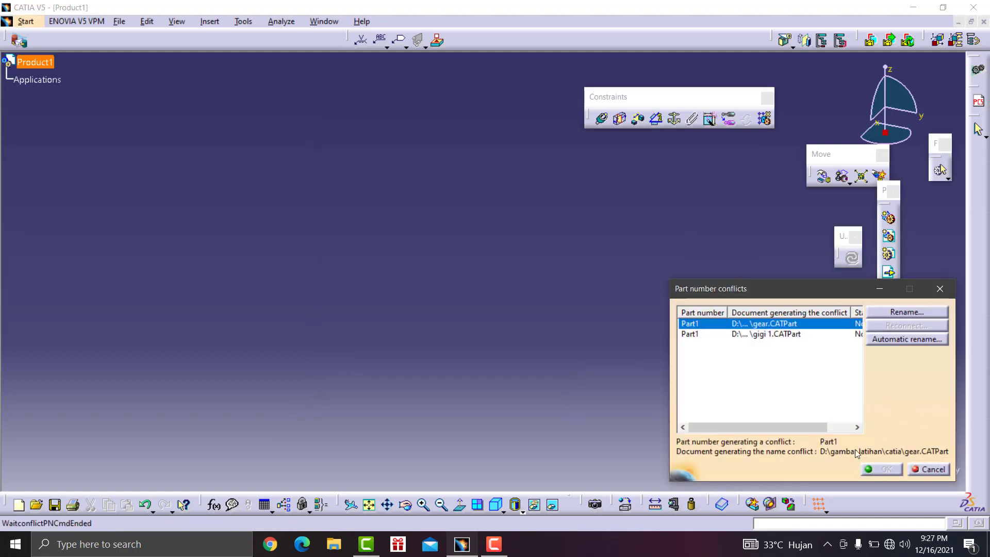
Rename the conflicting gear part to A and gigi 1 to B, then accept.
click(907, 312)
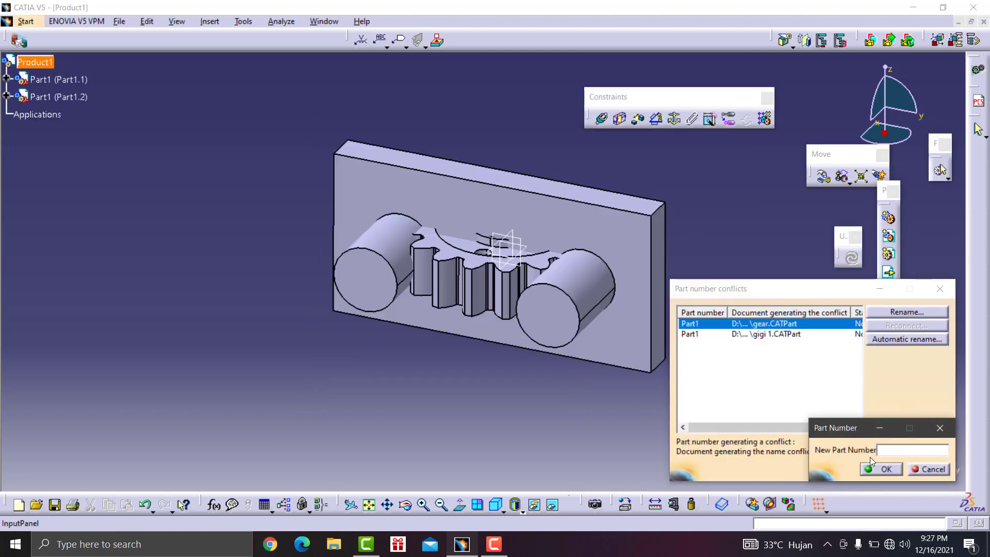
text(A)
click(886, 469)
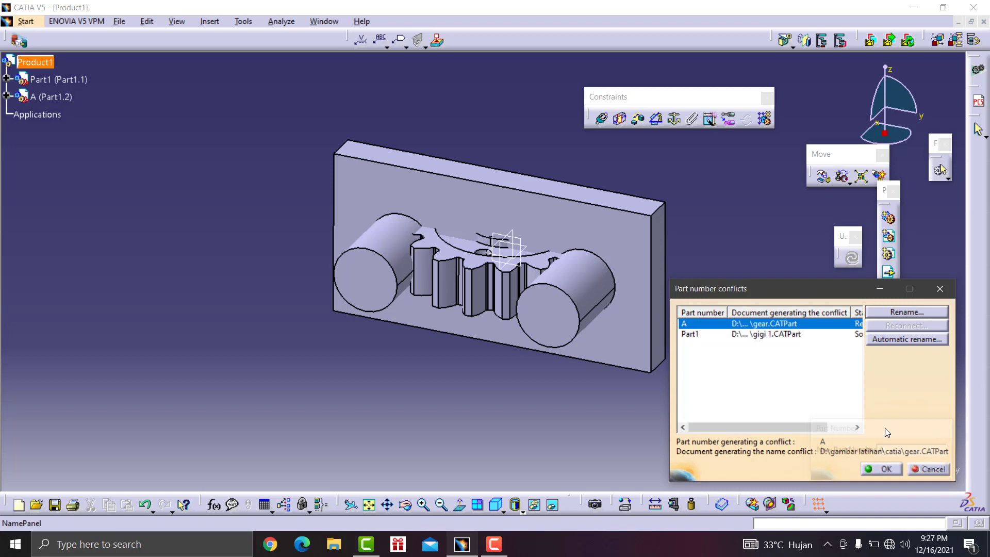
click(777, 333)
click(892, 313)
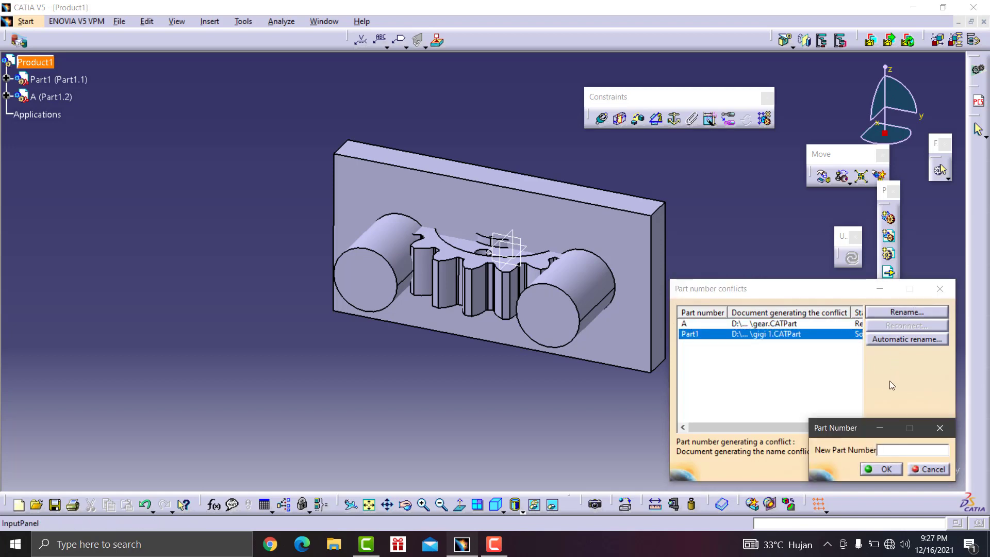
text(B)
click(886, 470)
click(888, 470)
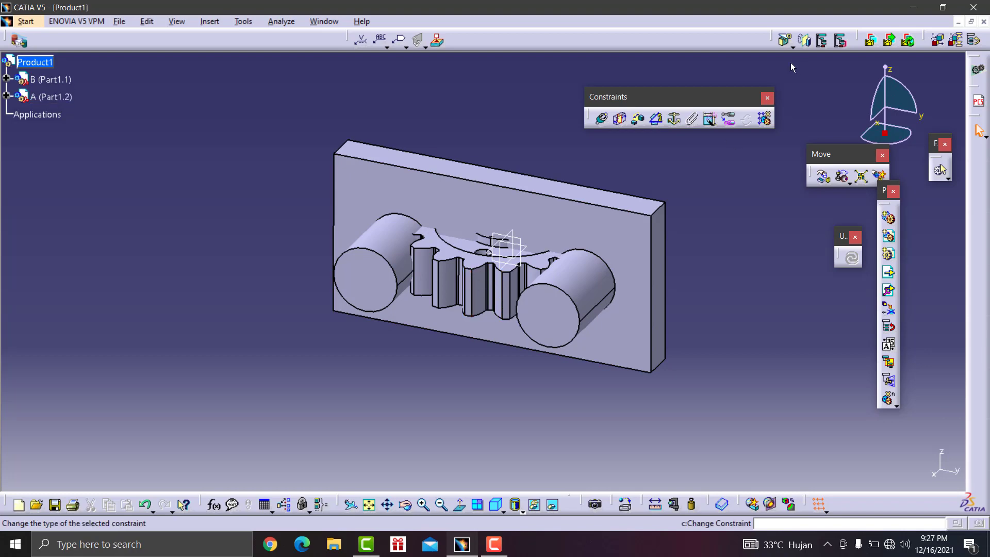
Drag gear A along the Y axis clear of the housing plate.
drag(832, 159, 816, 165)
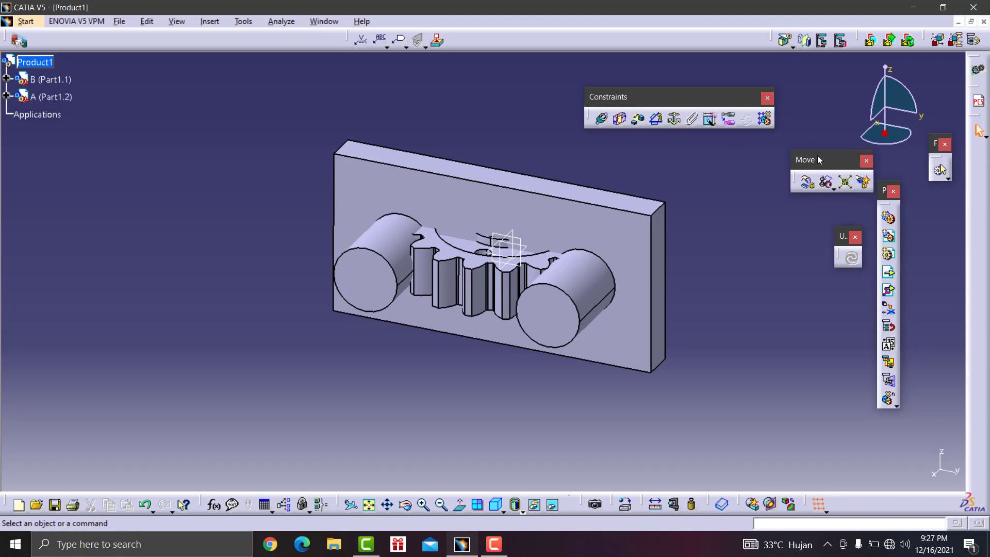
click(808, 183)
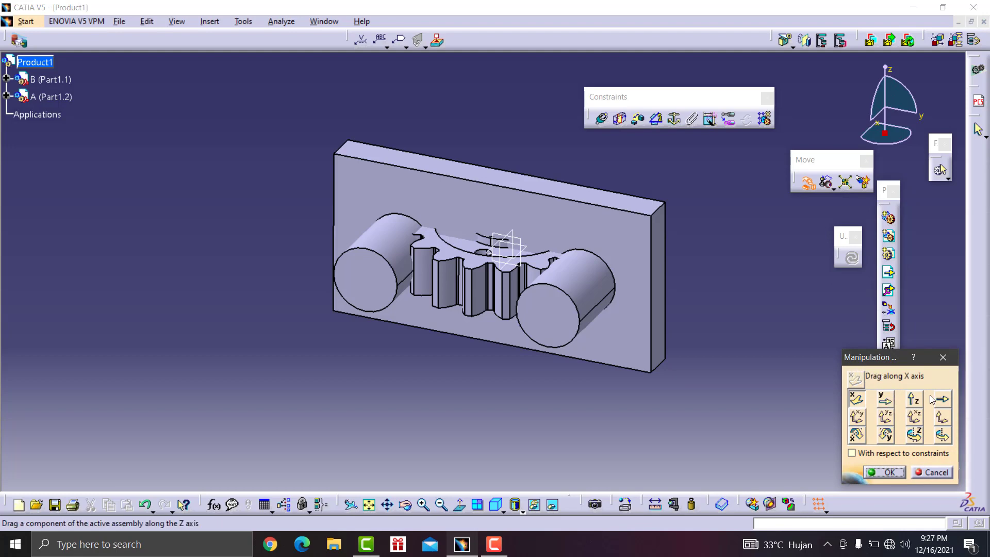
click(885, 399)
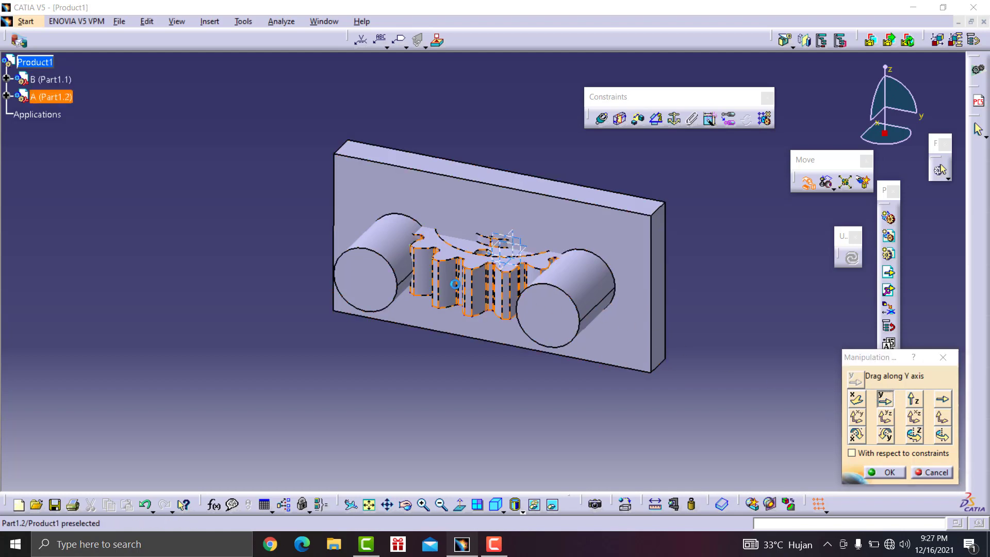
mouse_move(459, 293)
mouse_down()
mouse_move(560, 336)
mouse_move(122, 255)
mouse_up()
click(889, 471)
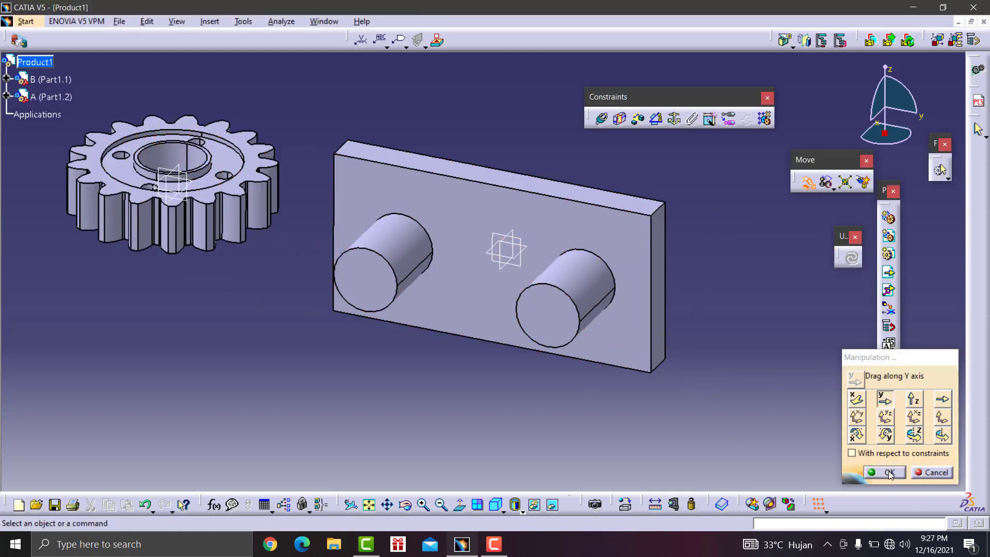
click(883, 276)
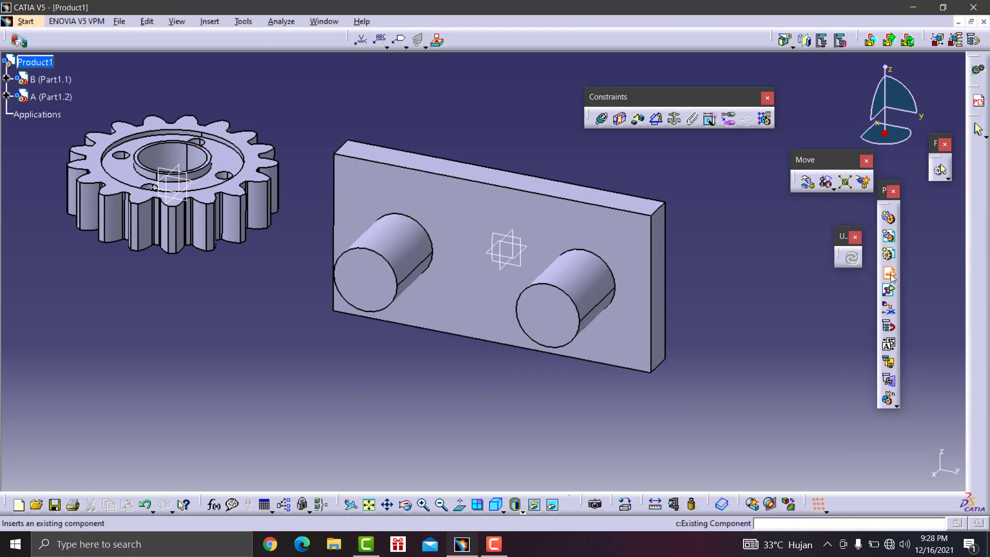
Insert a second gear.CATPart copy, A (A.1), under Product1 and dismiss the incident report.
click(35, 64)
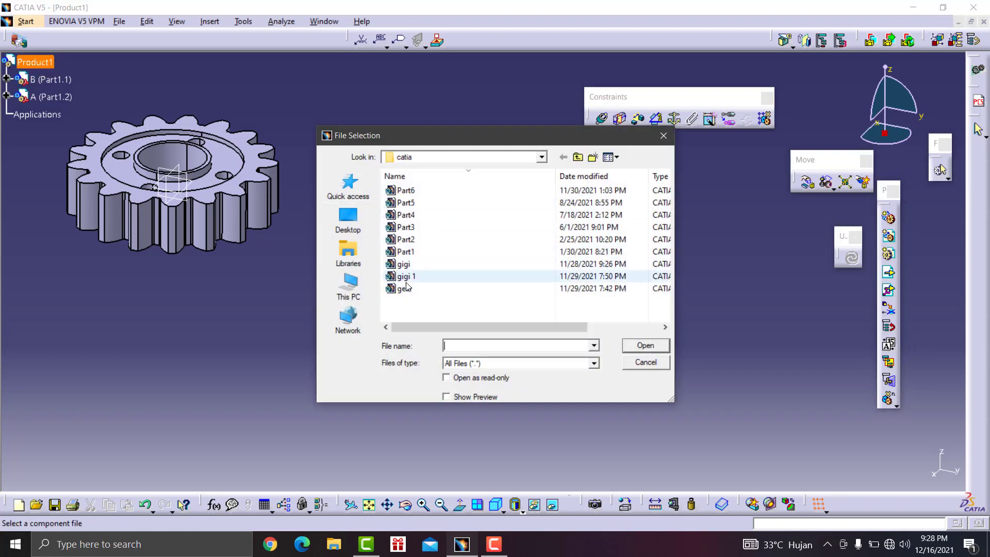
click(405, 288)
click(642, 351)
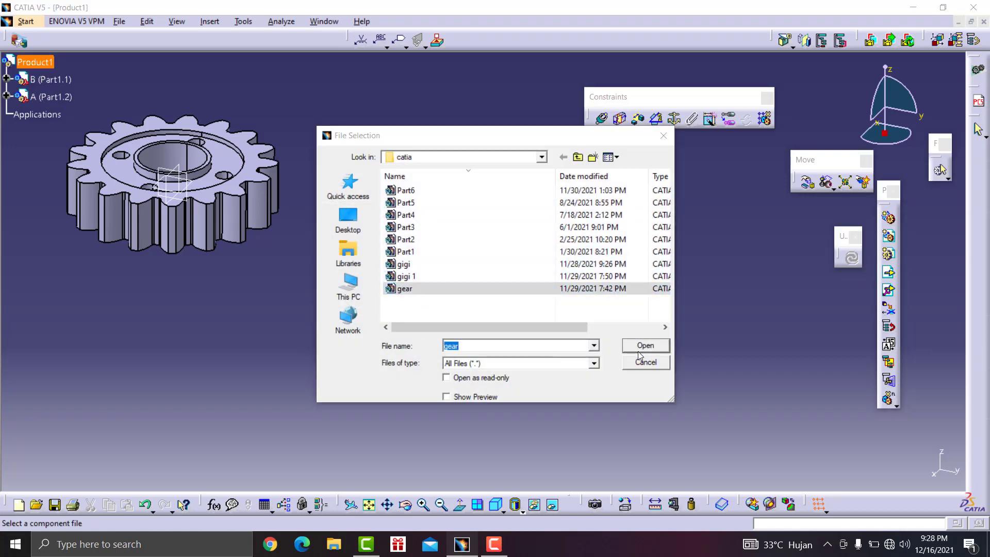
click(923, 472)
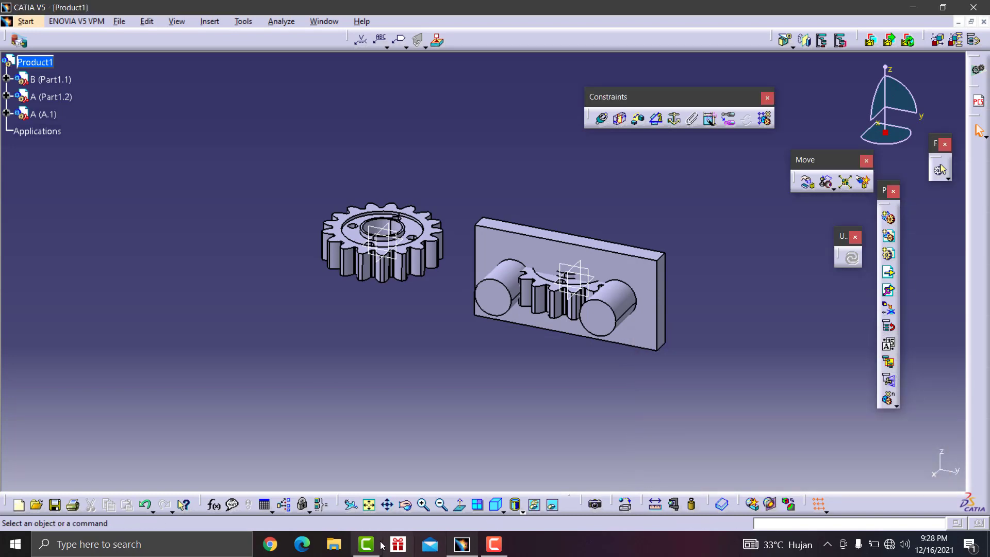
click(422, 506)
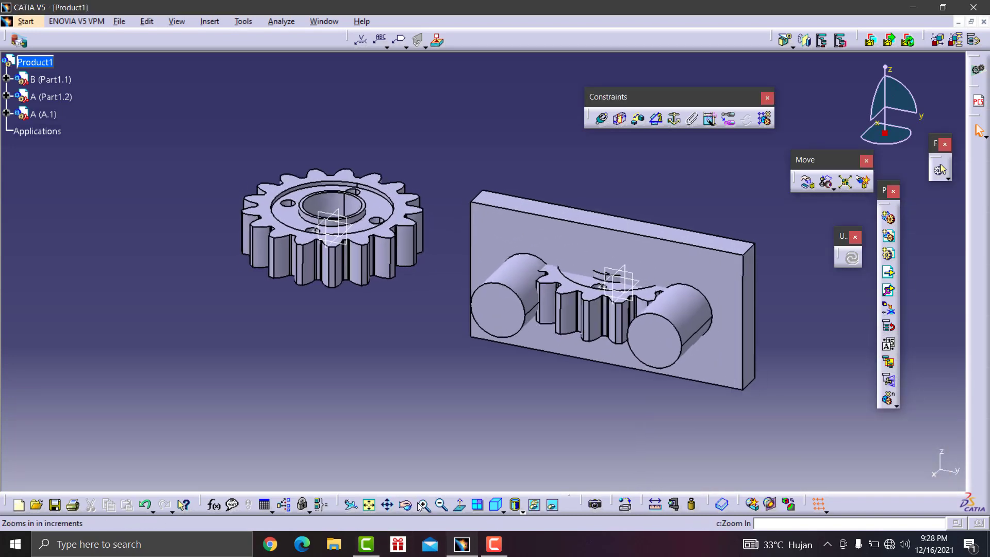
click(422, 505)
middle_drag(856, 342, 686, 353)
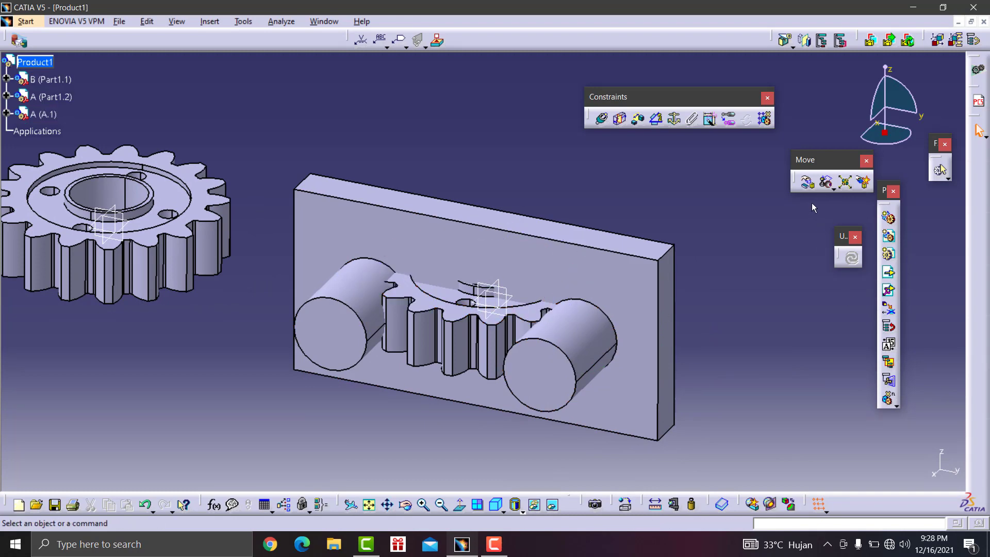
Slide gear A (A.1) along Y off the plate to its lower right.
click(807, 182)
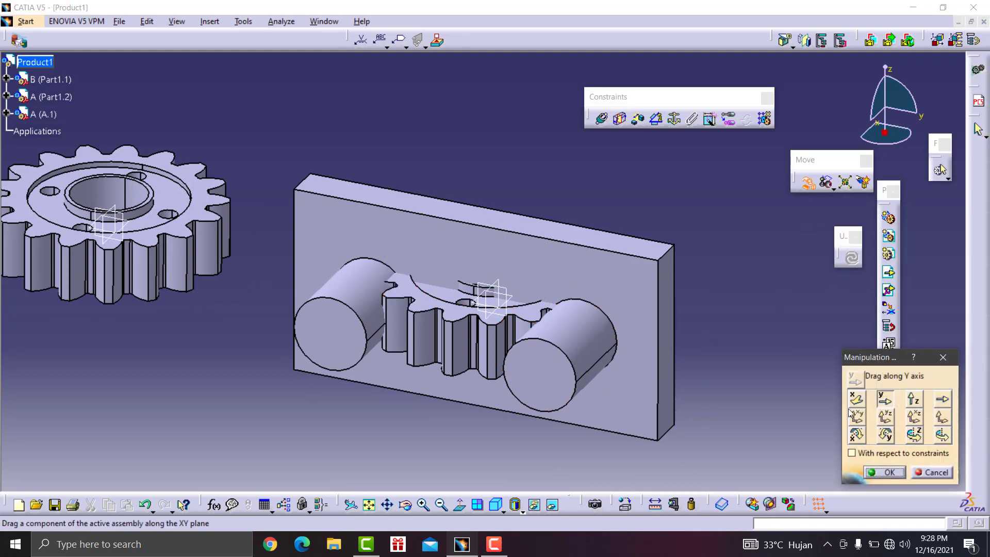
click(882, 407)
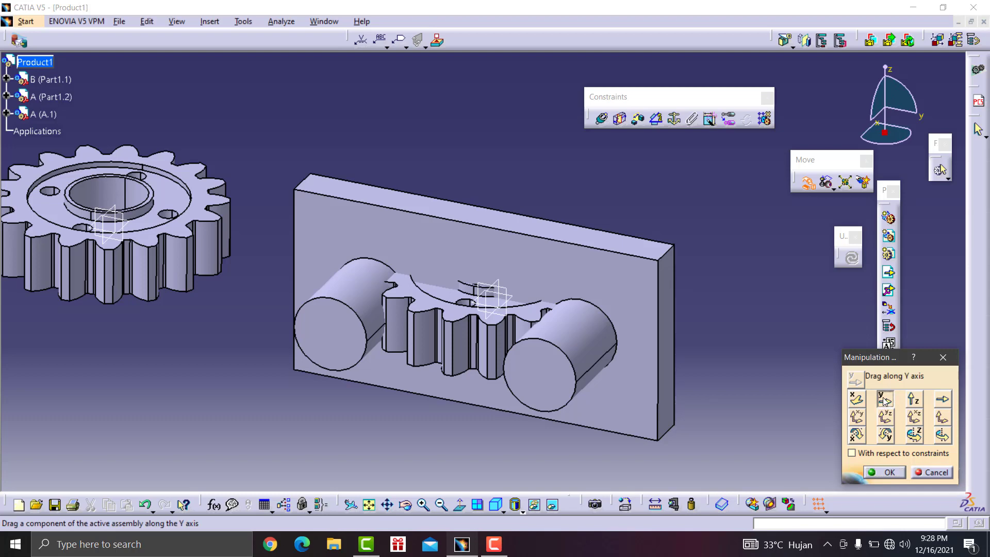
drag(470, 350, 694, 277)
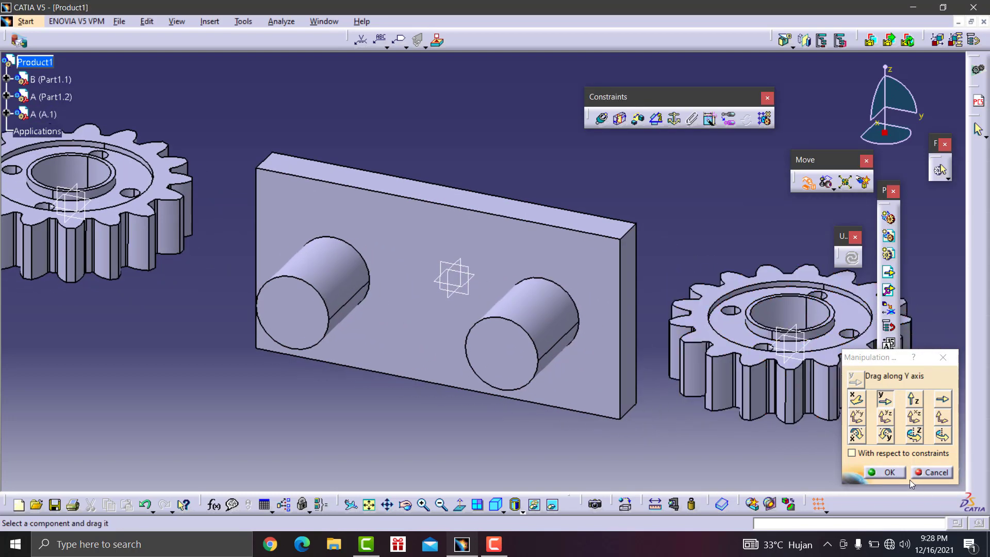
click(890, 472)
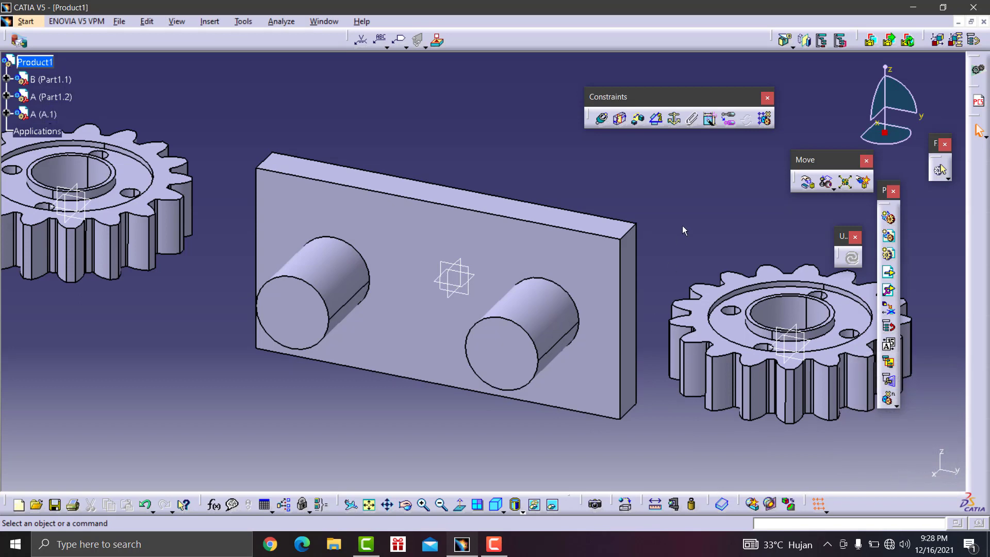
Make the right gear's axis coincide with the right shaft and update.
click(602, 122)
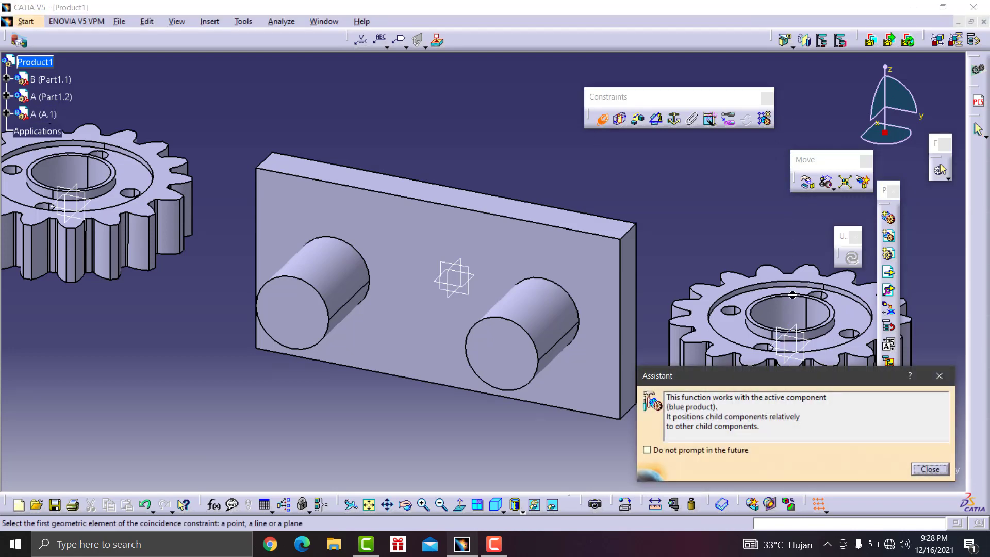
middle_drag(735, 240, 685, 211)
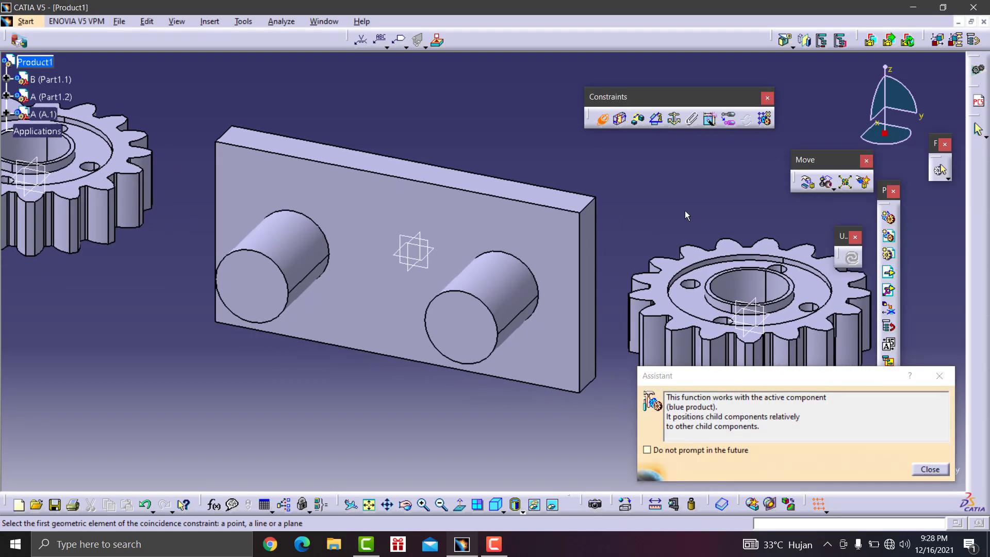
click(754, 287)
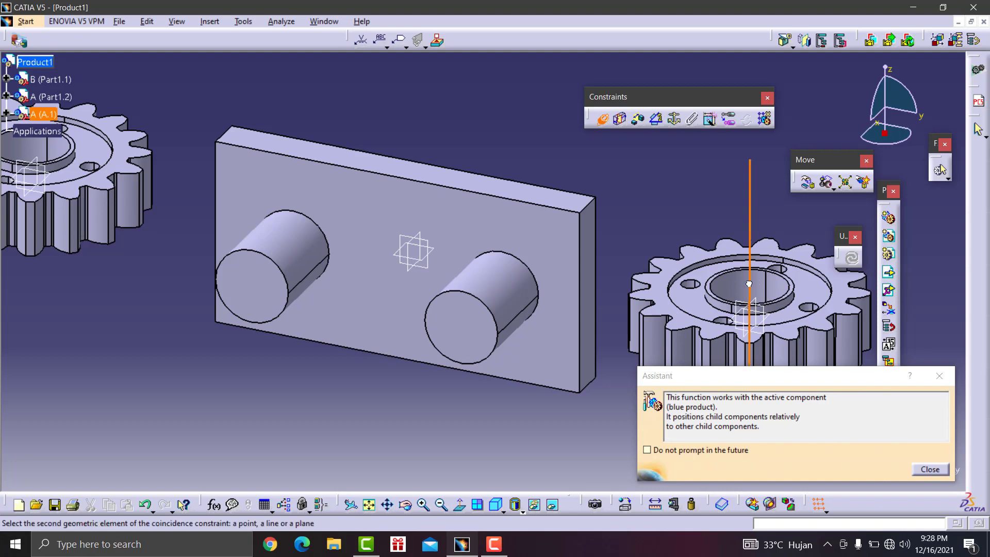
click(506, 298)
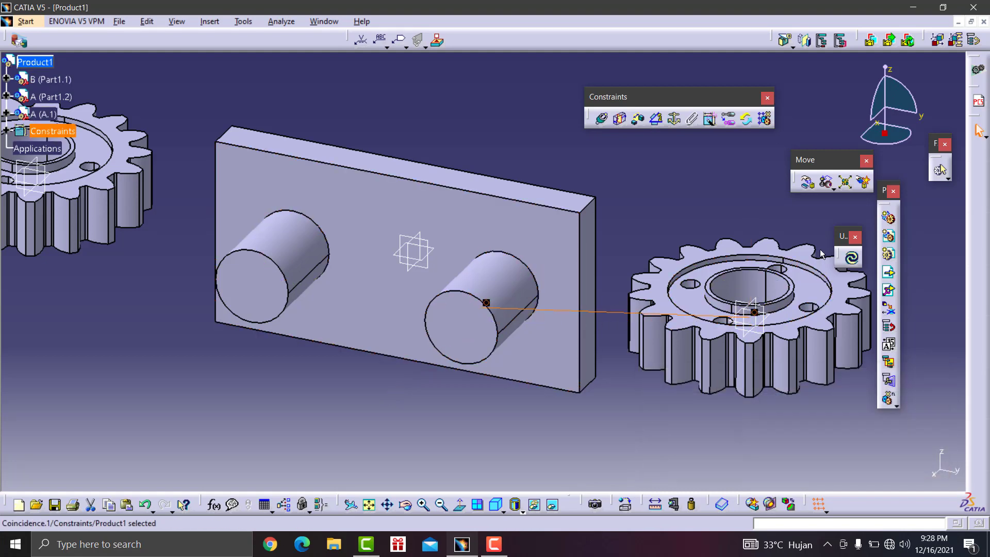
mouse_move(831, 237)
mouse_down()
mouse_move(718, 205)
mouse_move(711, 180)
mouse_up()
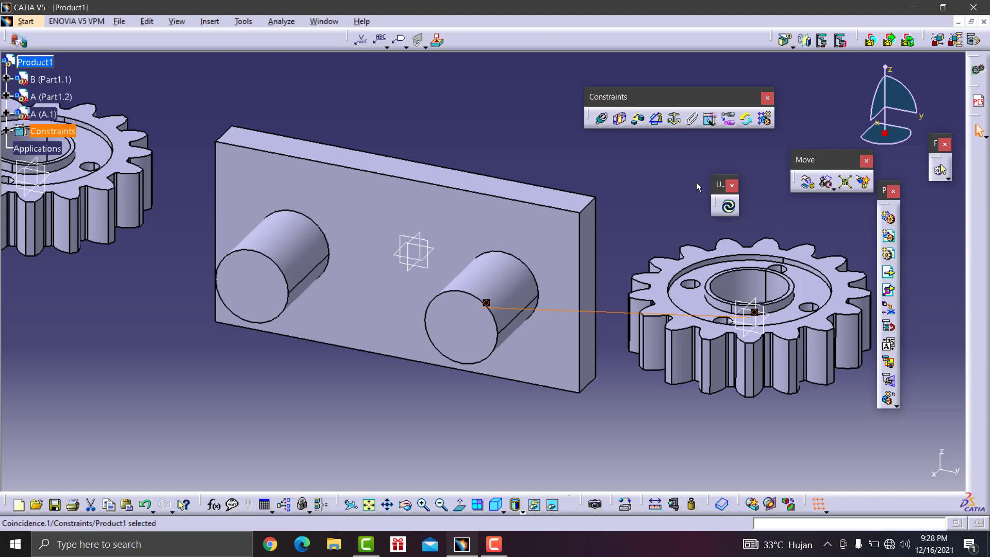
click(729, 208)
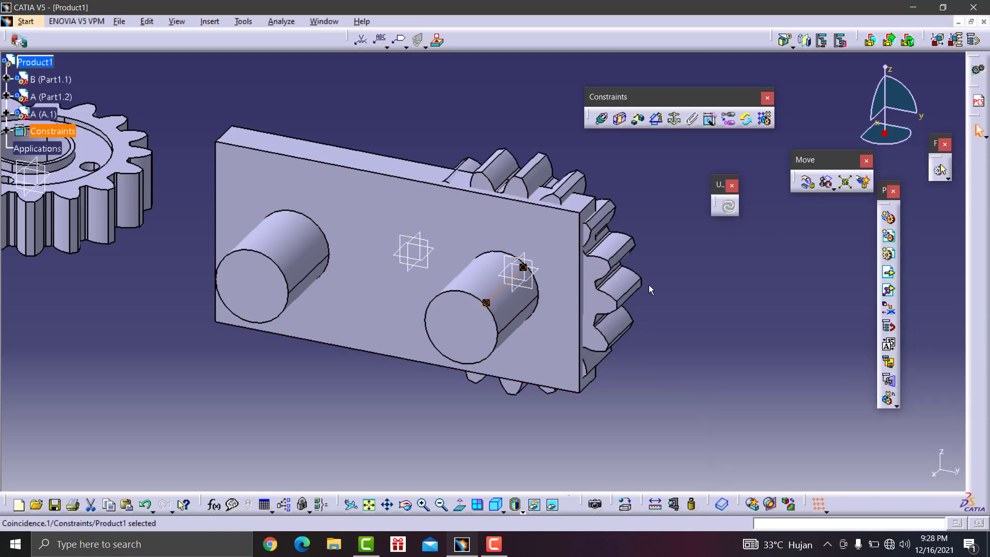
Make the left gear's axis coincide with the left shaft and update.
middle_drag(649, 285, 706, 309)
middle_drag(380, 172, 438, 196)
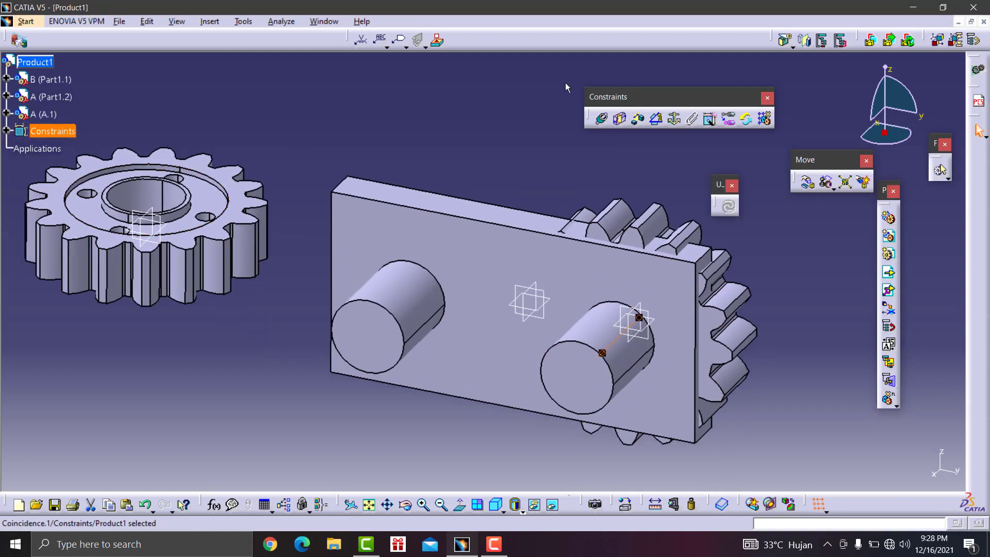
click(601, 119)
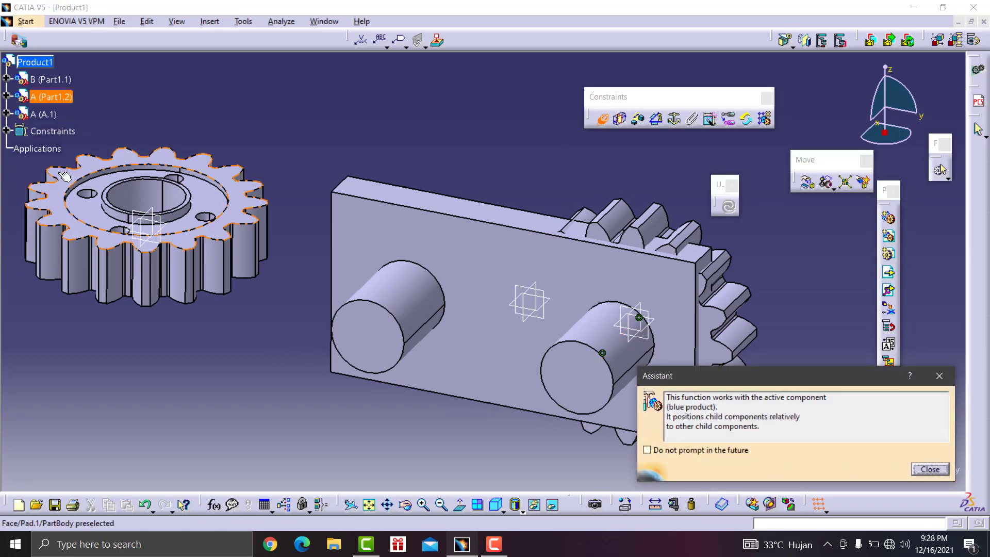
click(155, 196)
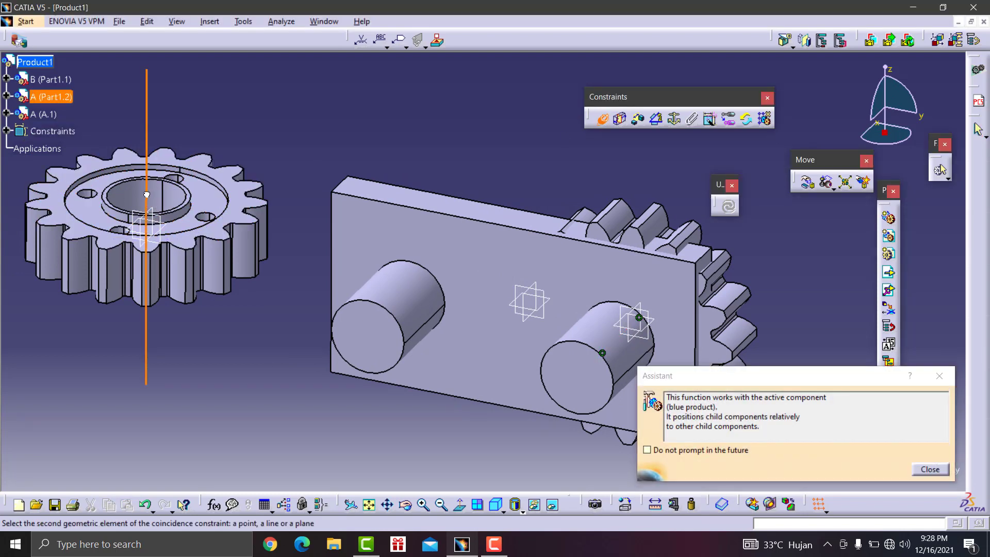
click(412, 291)
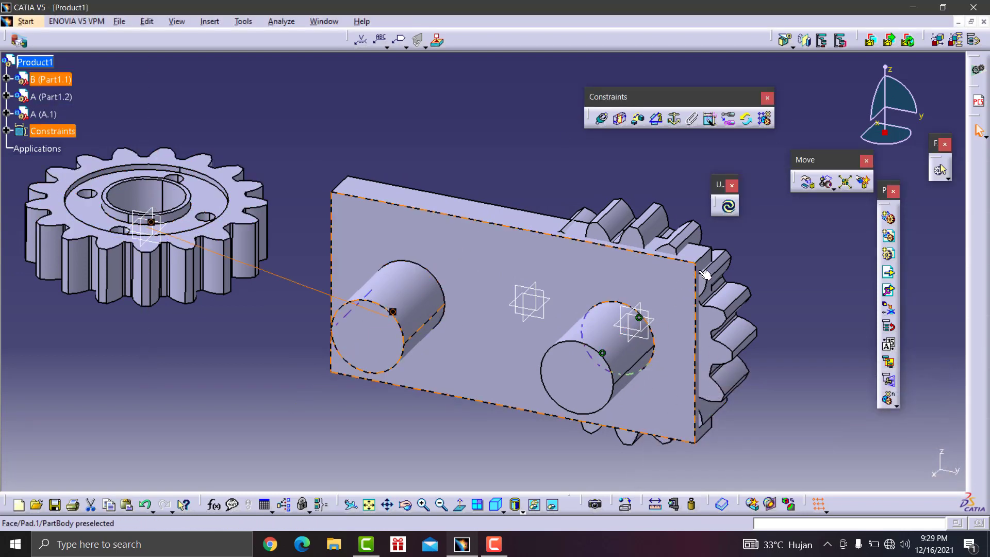
click(729, 208)
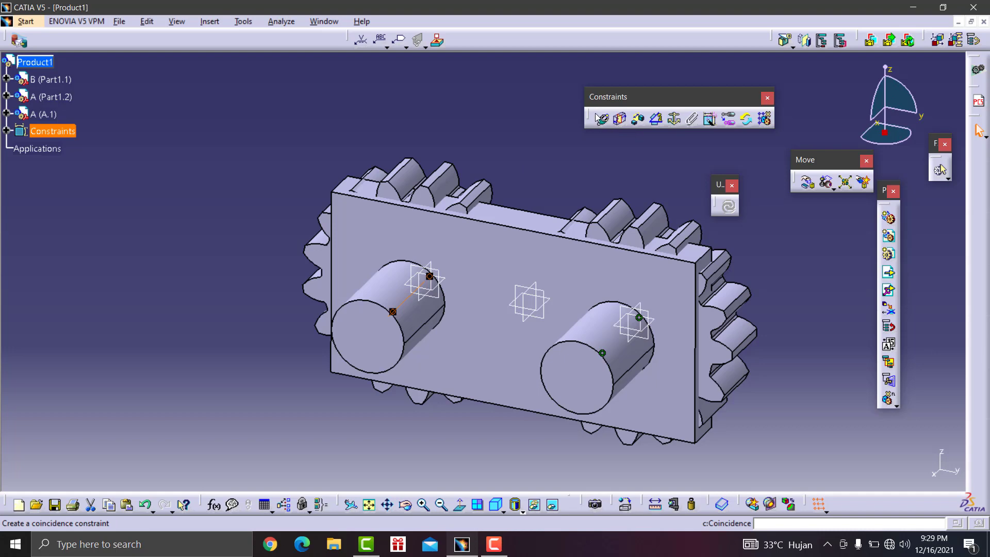
Offset-constrain the right gear's face to the plate face at 0 mm and update.
click(637, 122)
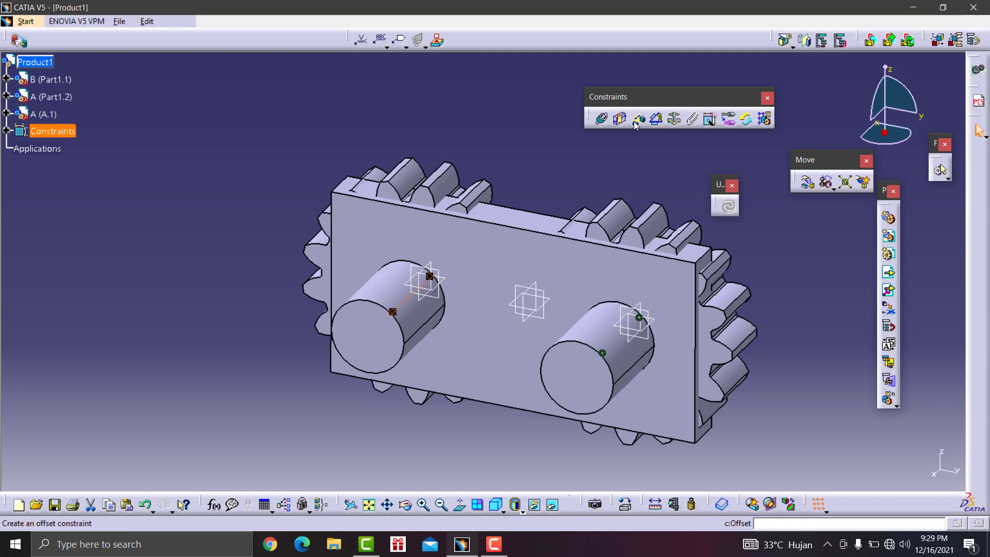
click(643, 245)
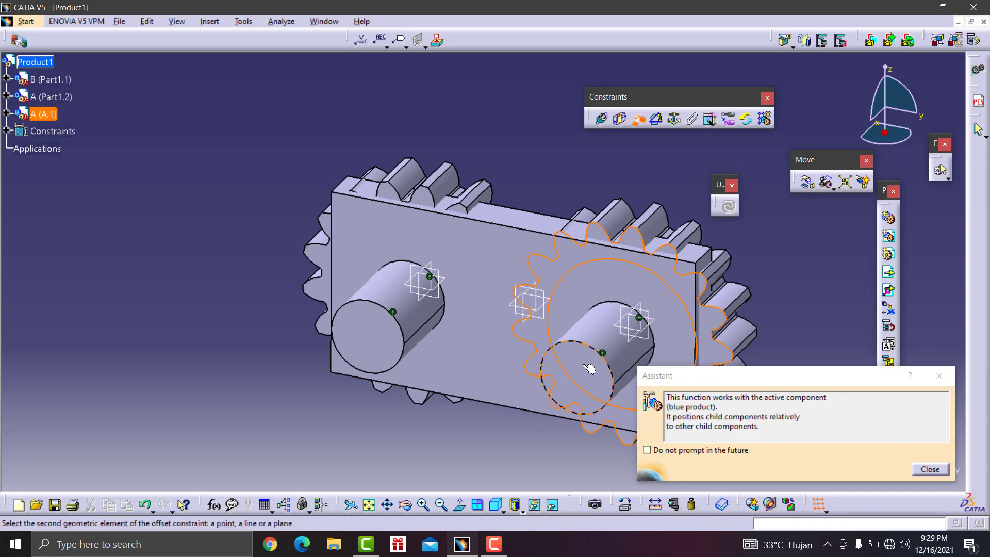
click(579, 367)
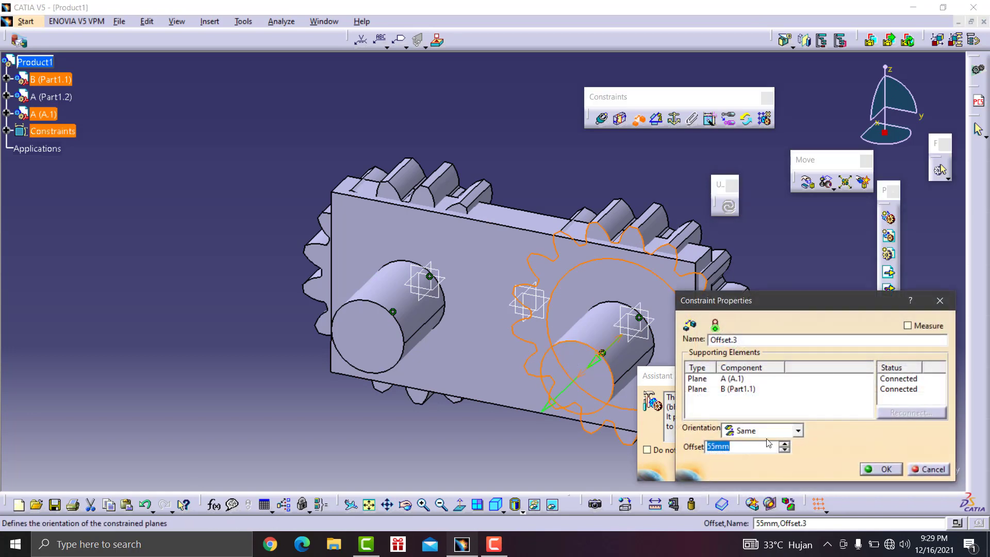
text(55)
drag(735, 449, 686, 448)
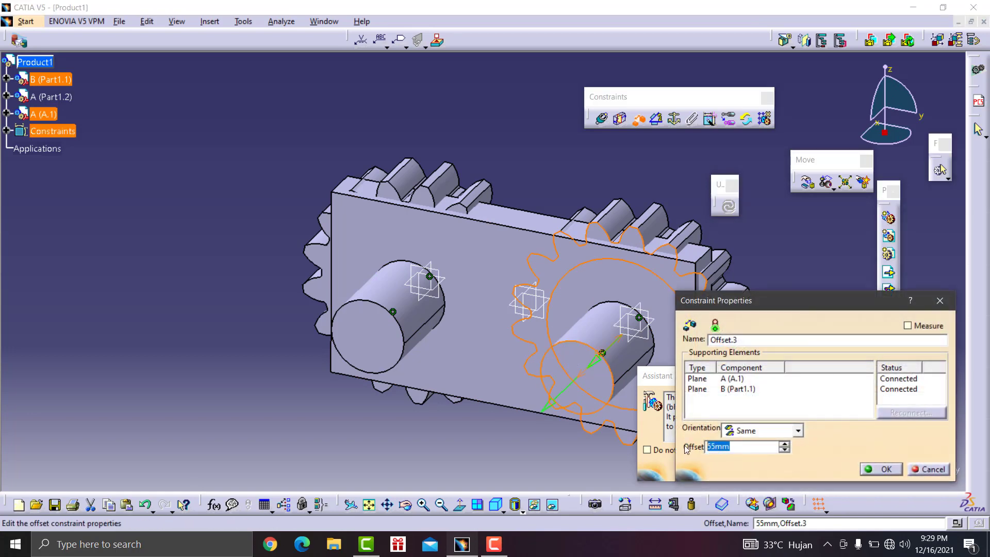
text(0)
click(892, 468)
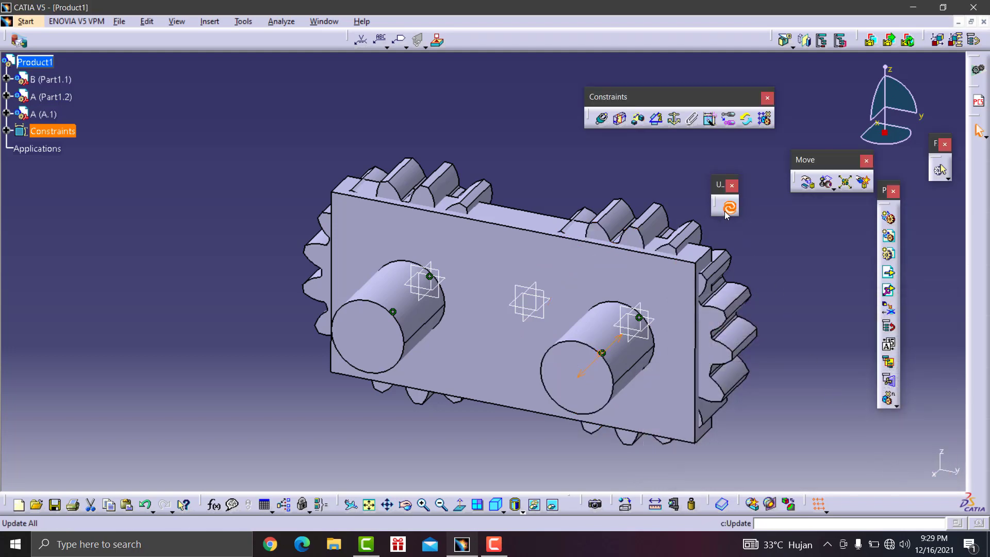
click(725, 211)
Offset-constrain the left gear's face to the plate face at 0 mm and update.
click(637, 118)
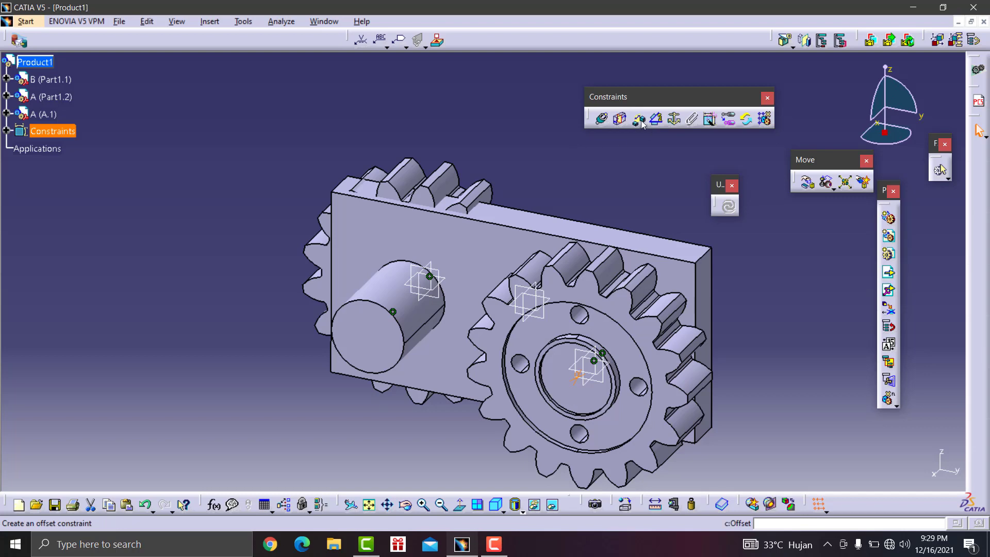
click(427, 202)
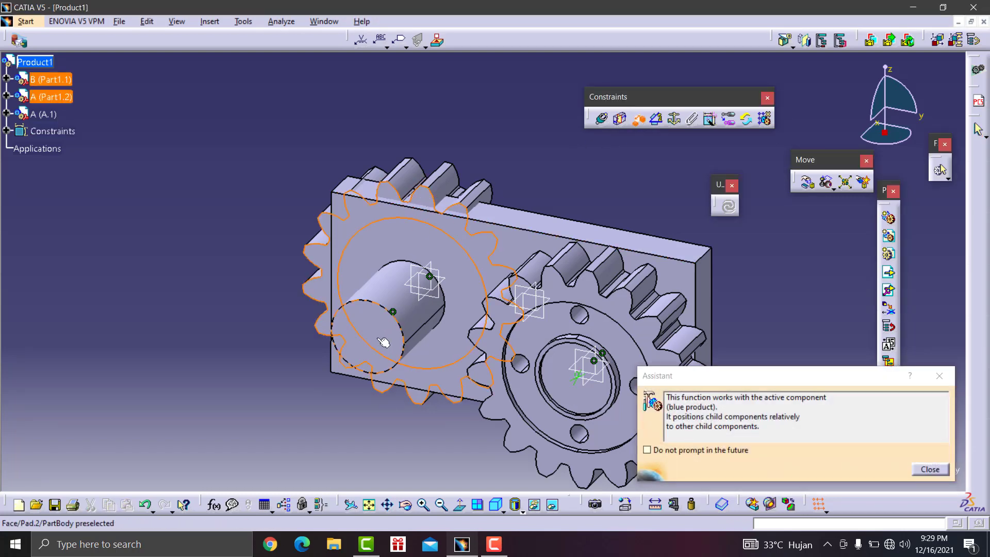
click(369, 332)
text(0)
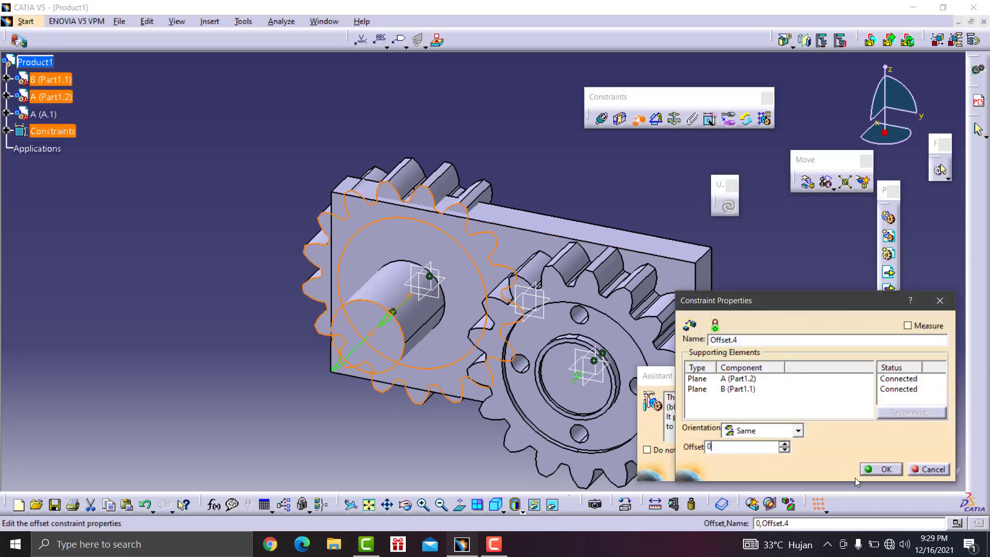
click(892, 469)
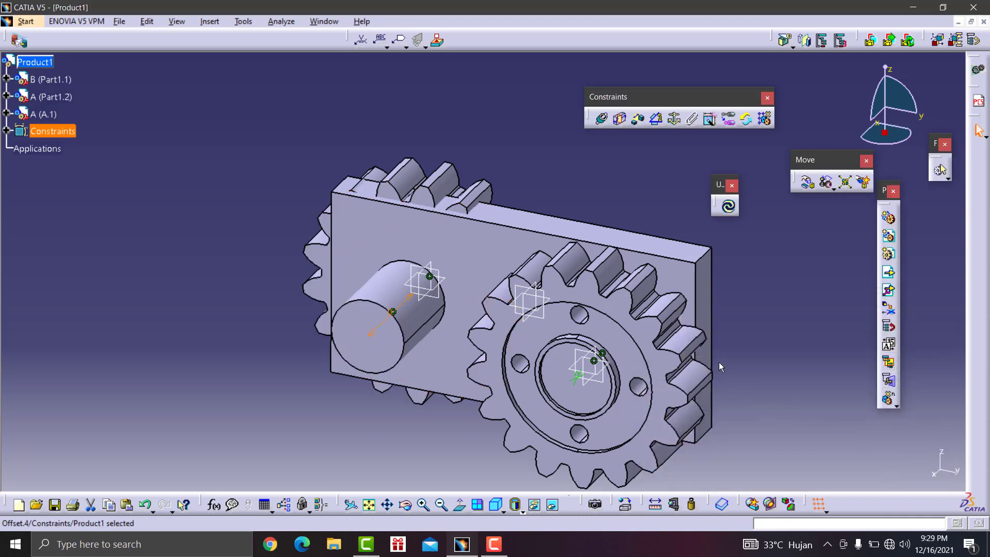
click(728, 206)
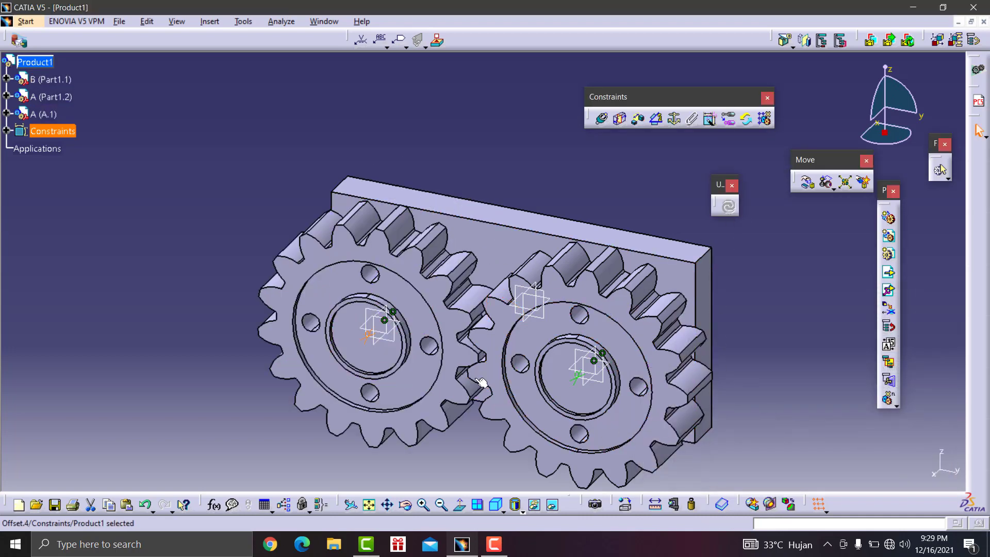
click(405, 508)
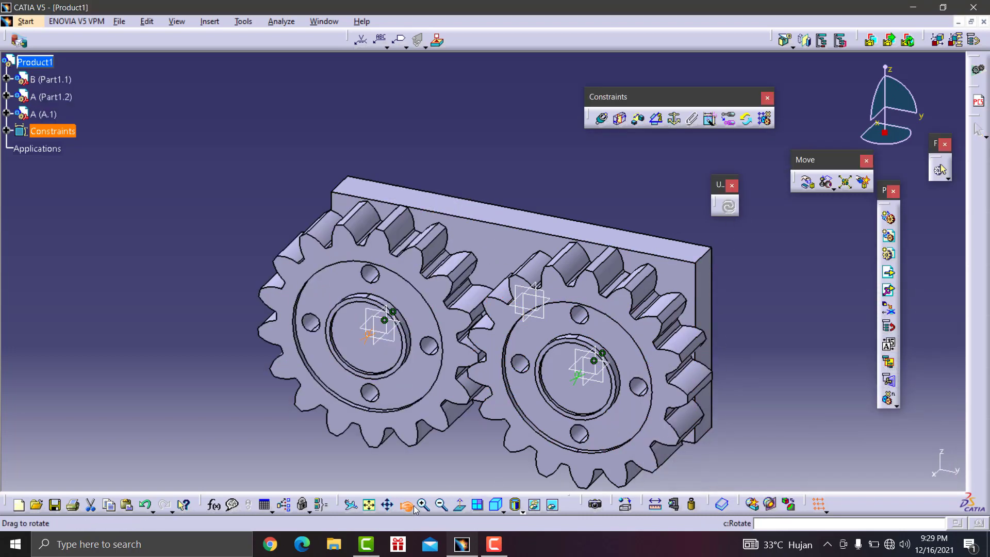
mouse_move(493, 381)
mouse_down()
mouse_move(570, 276)
mouse_move(546, 361)
mouse_up()
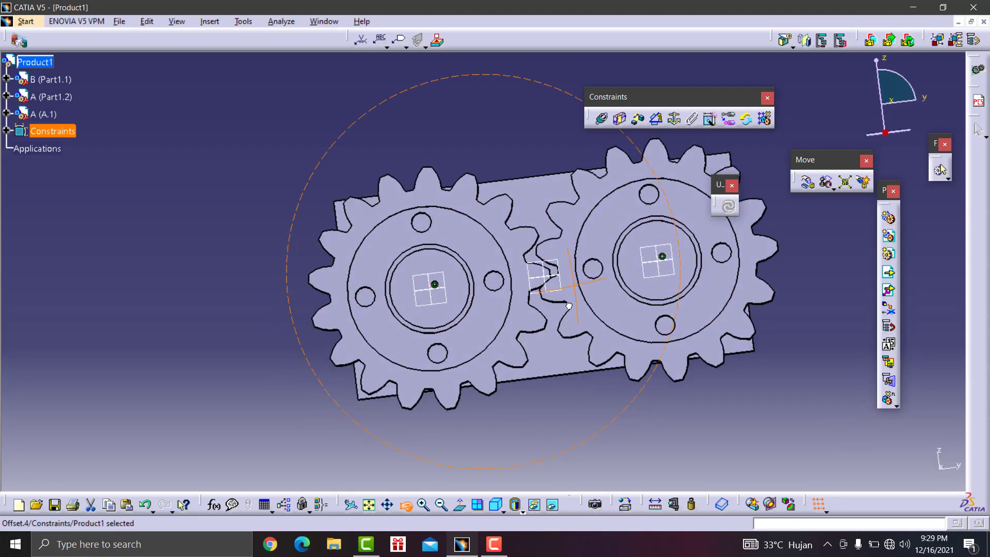
click(424, 505)
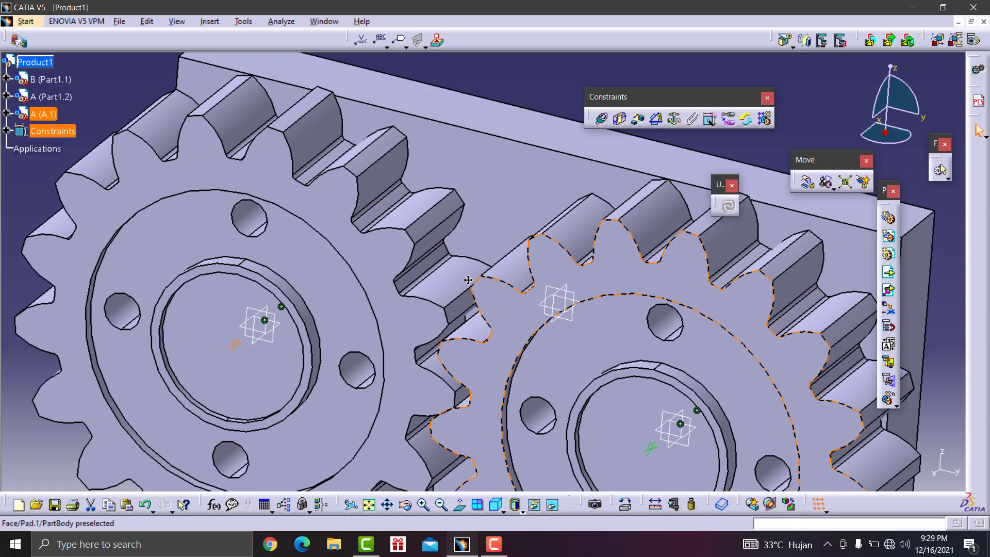
mouse_move(468, 280)
middle_down()
mouse_move(450, 244)
mouse_move(424, 320)
mouse_move(488, 294)
mouse_move(419, 349)
middle_up()
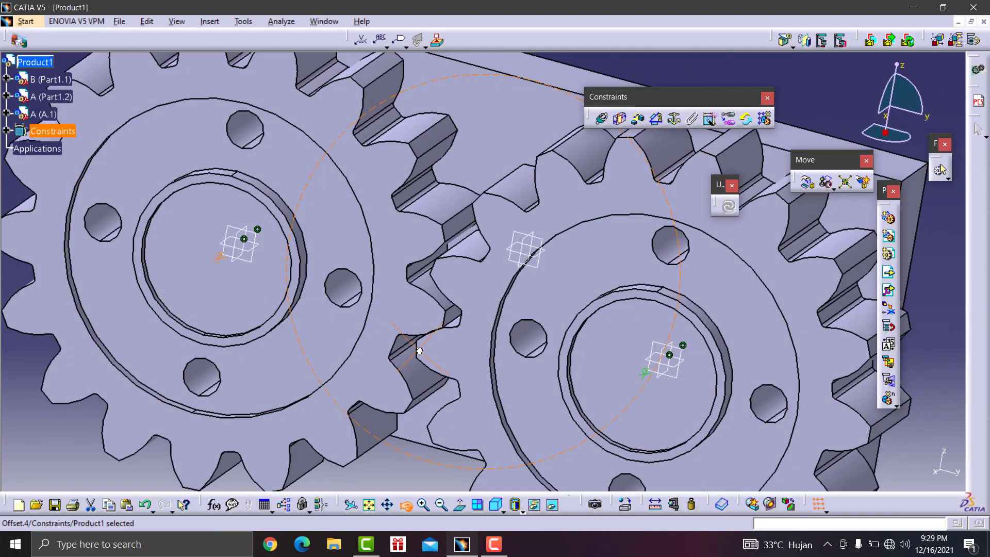
Rotate gear A (A.1) about its own axis until its teeth mesh with the left gear.
click(808, 183)
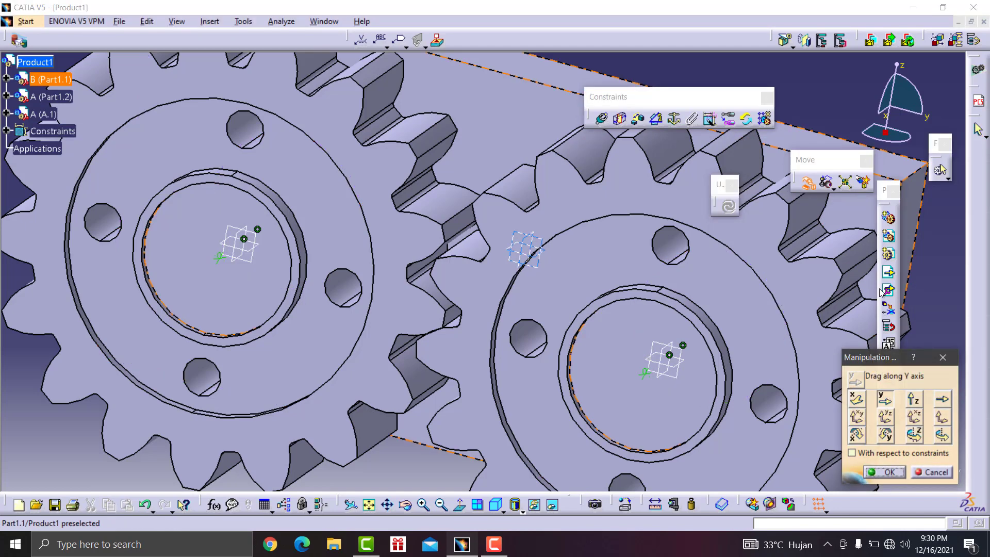
click(942, 437)
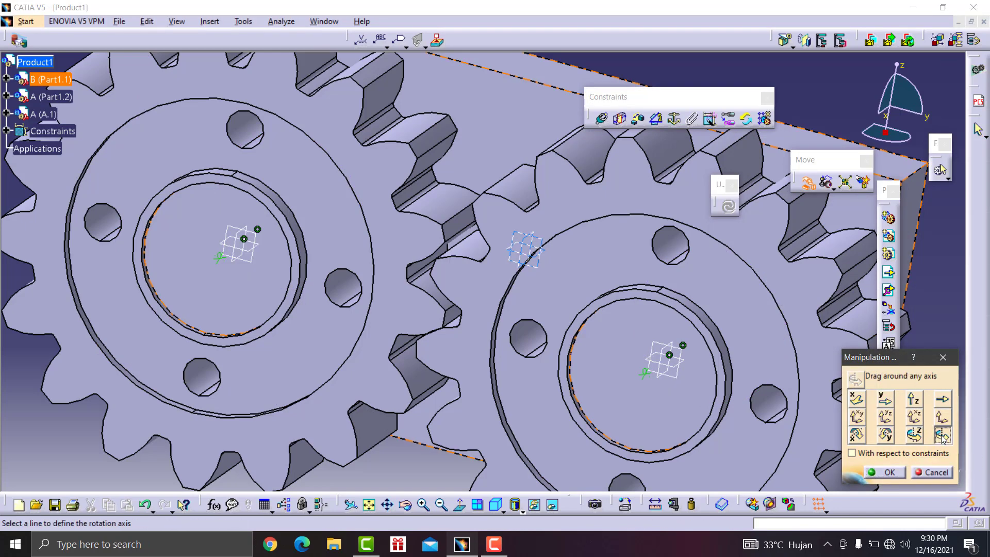
click(696, 337)
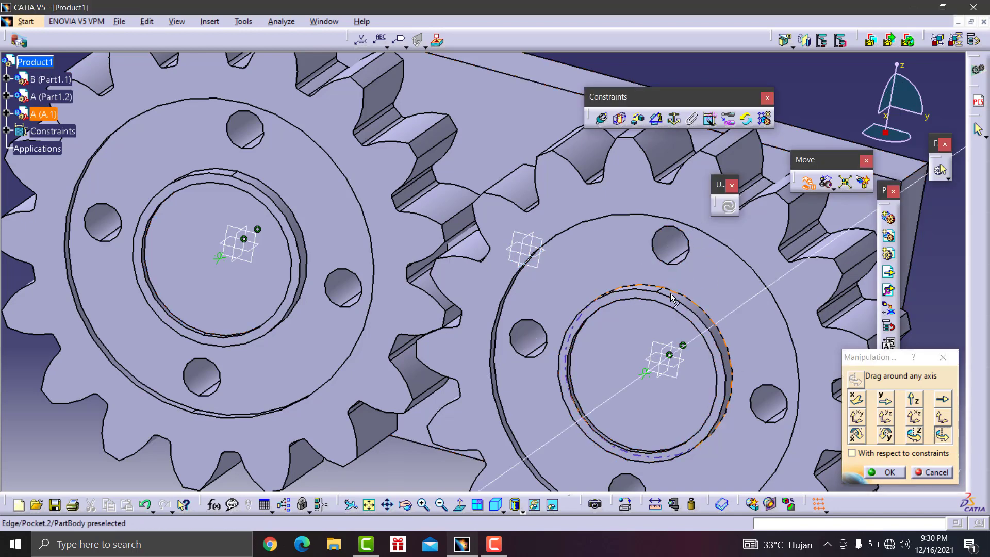
click(689, 322)
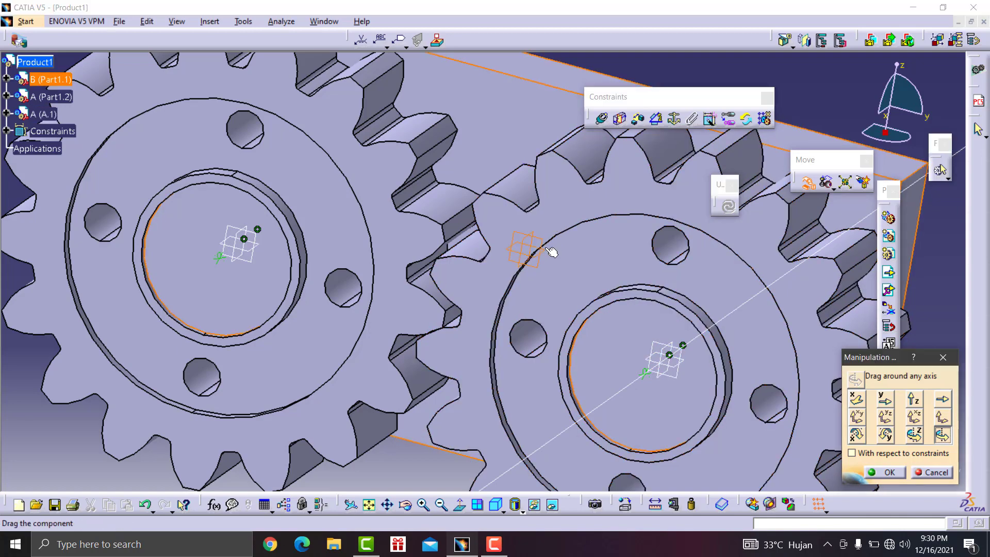
drag(552, 252, 683, 279)
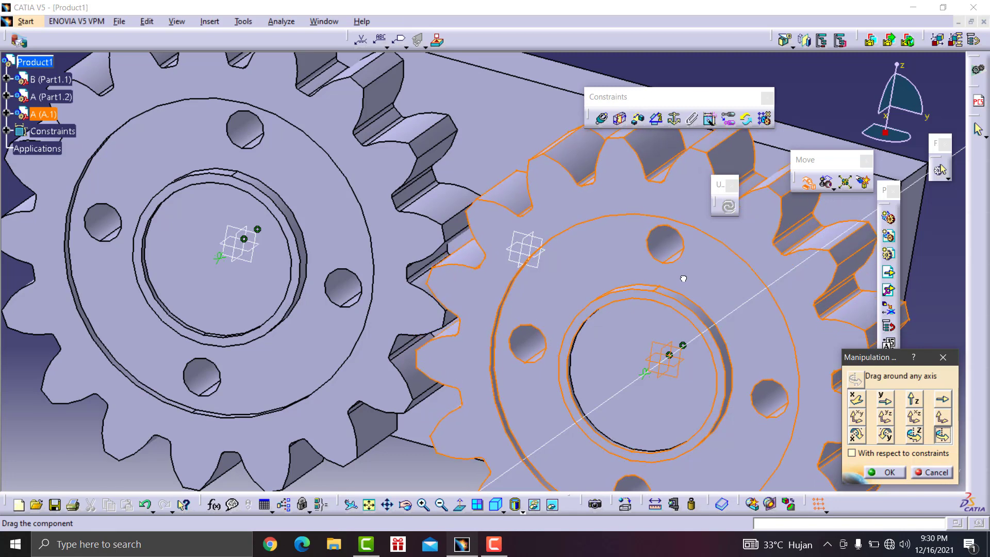
drag(683, 278, 683, 278)
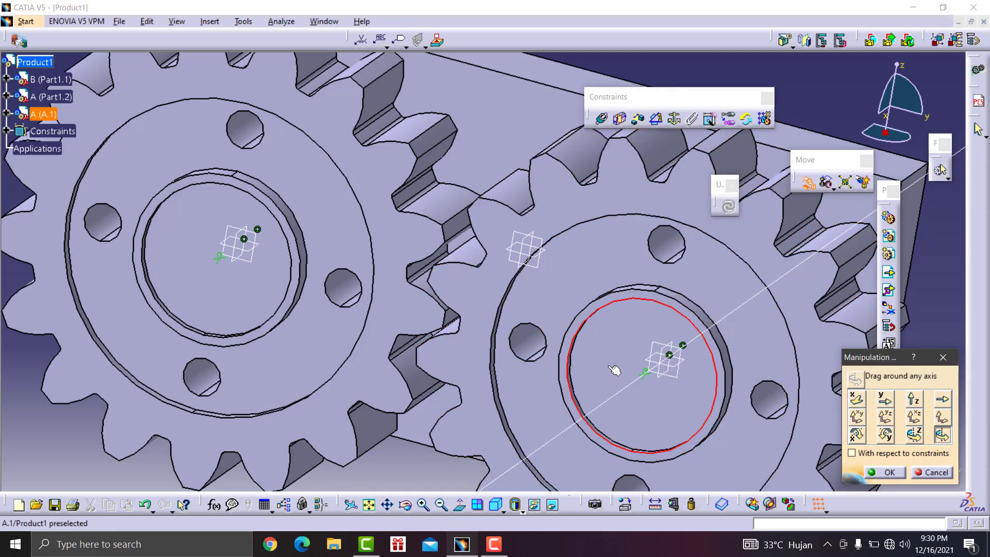
click(405, 505)
mouse_move(423, 355)
mouse_down()
mouse_move(490, 320)
mouse_move(721, 365)
mouse_up()
click(886, 470)
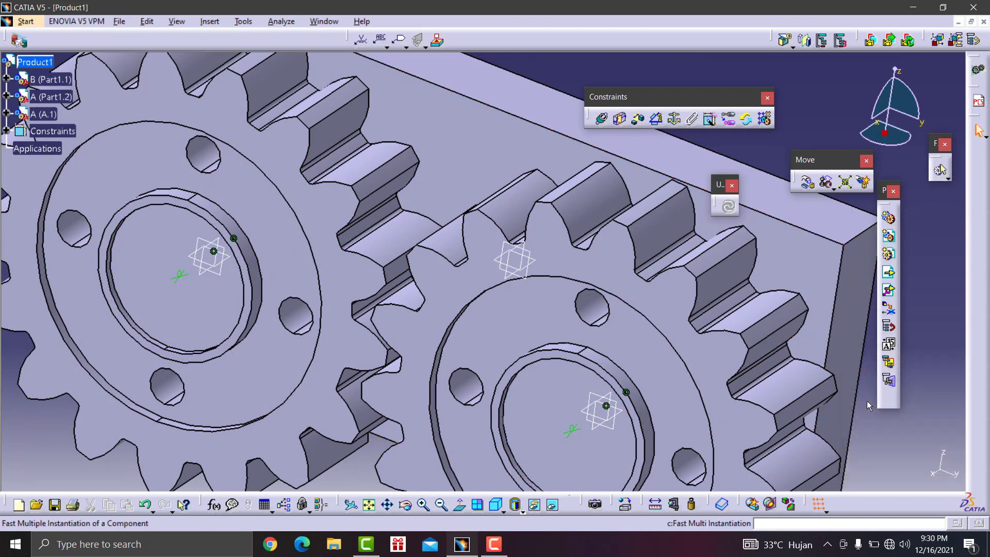
Frame both gears in view and switch to the DMU Kinematics workbench.
middle_drag(516, 487, 495, 483)
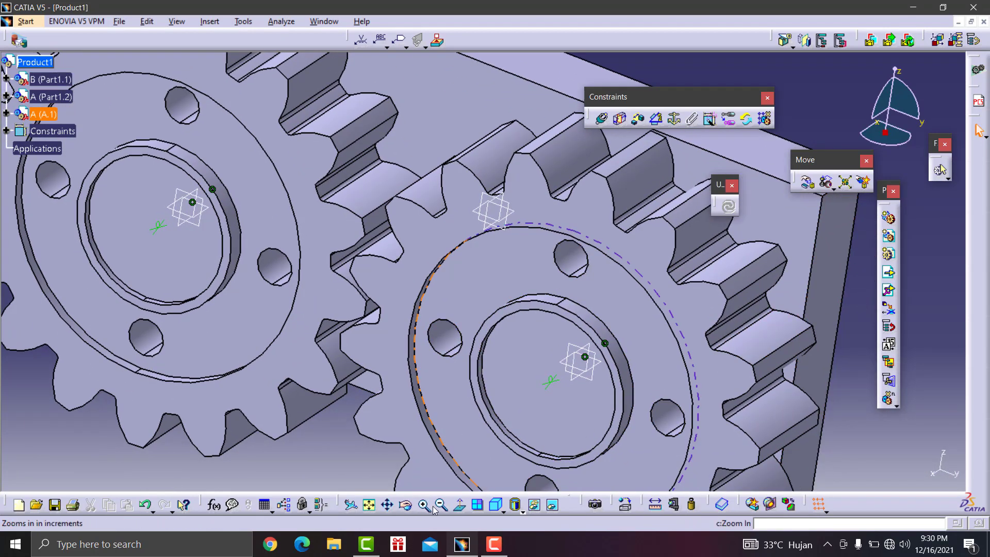
click(423, 504)
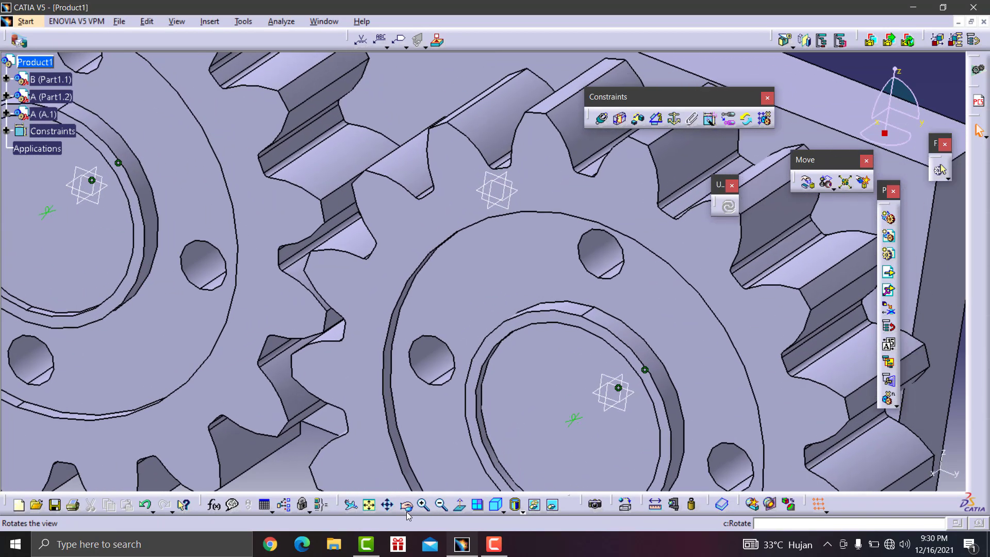
click(441, 504)
click(441, 504)
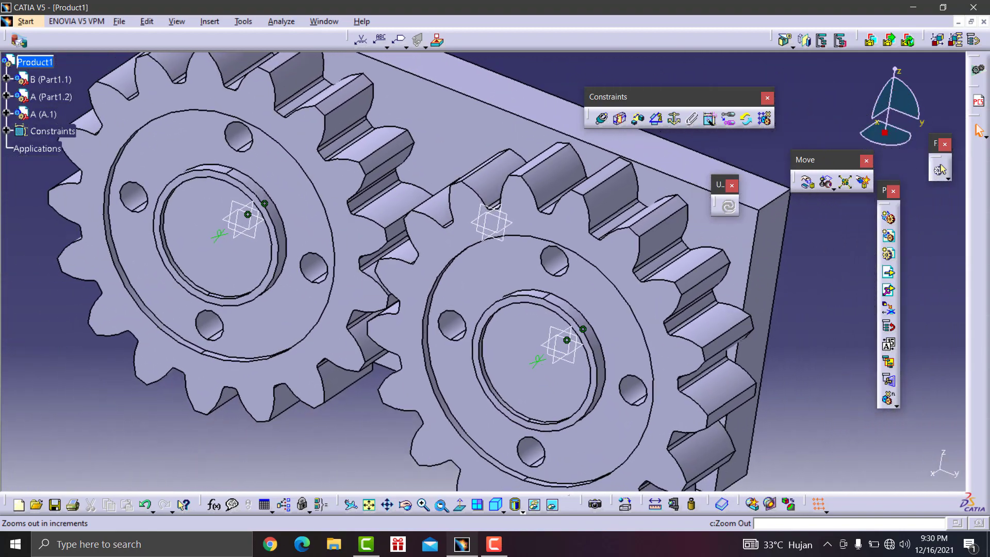
click(26, 22)
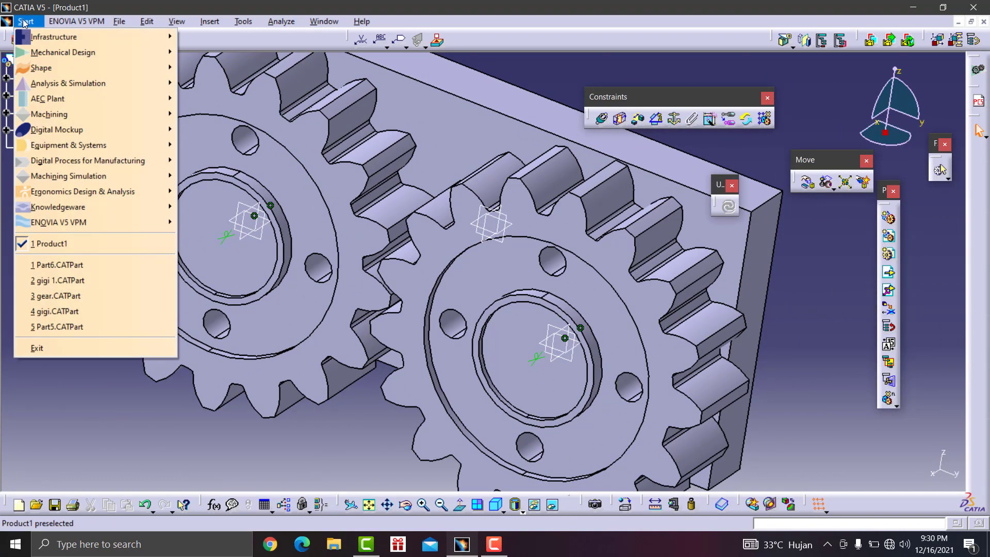
mouse_move(57, 129)
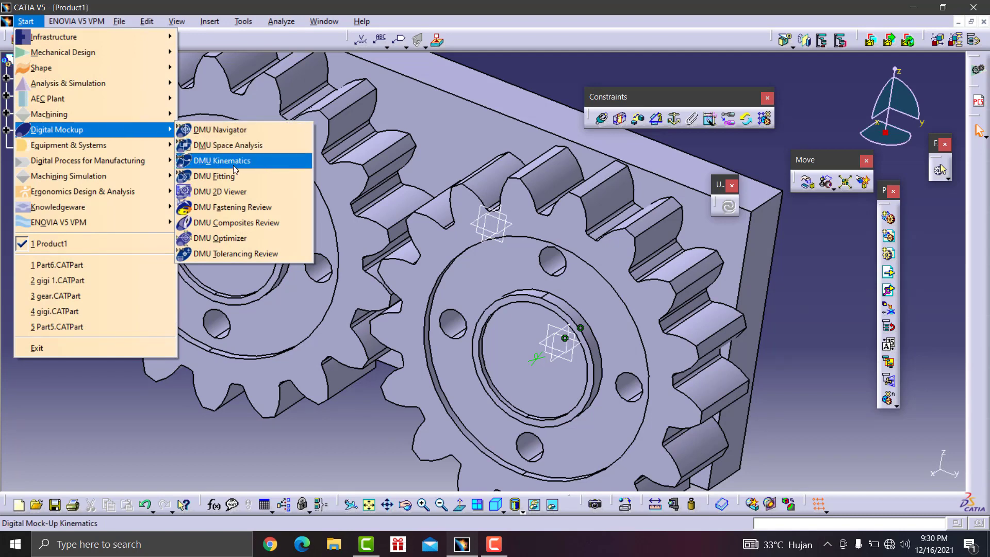
click(217, 161)
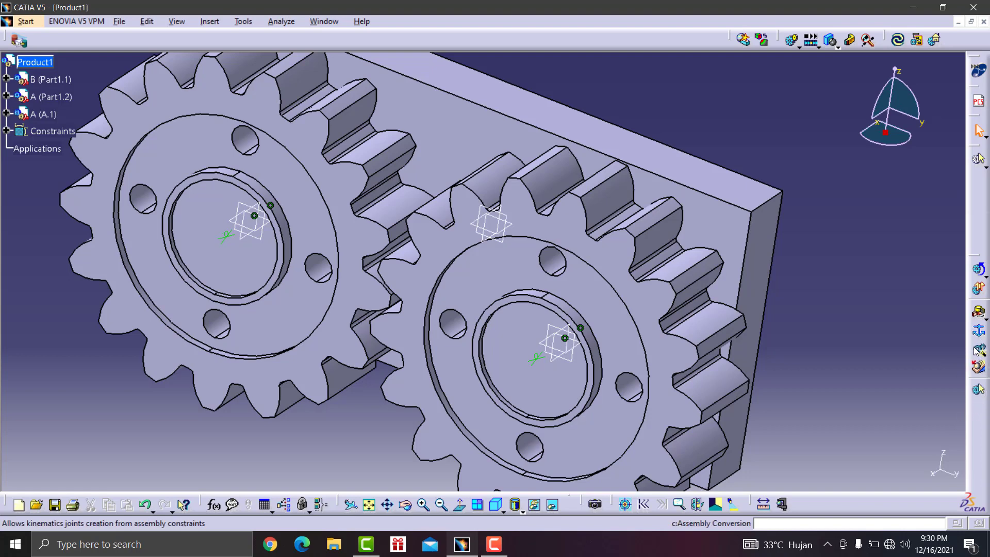
Auto-create Mechanism.1's joints from both constraint pairs and expand Applications > Mechanisms in the tree.
click(980, 352)
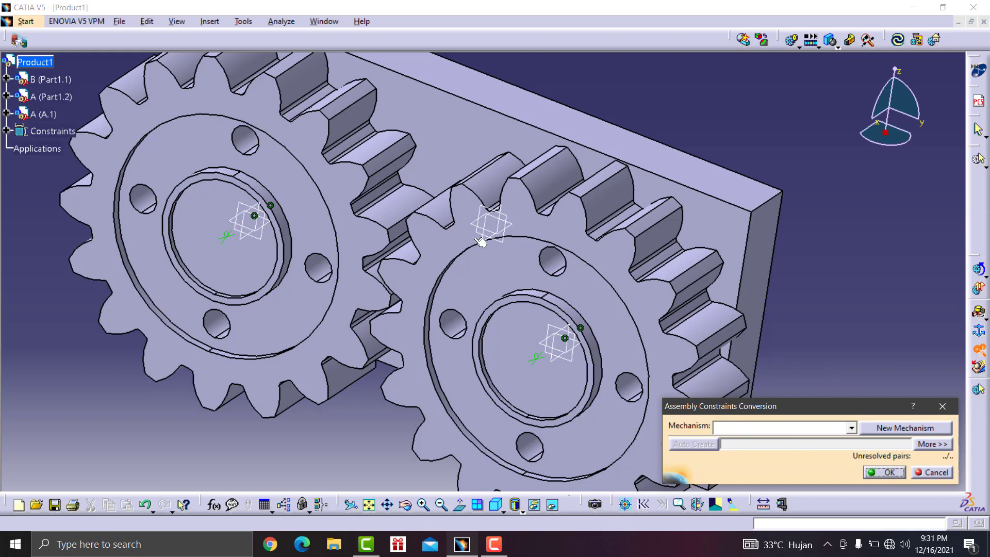
click(887, 436)
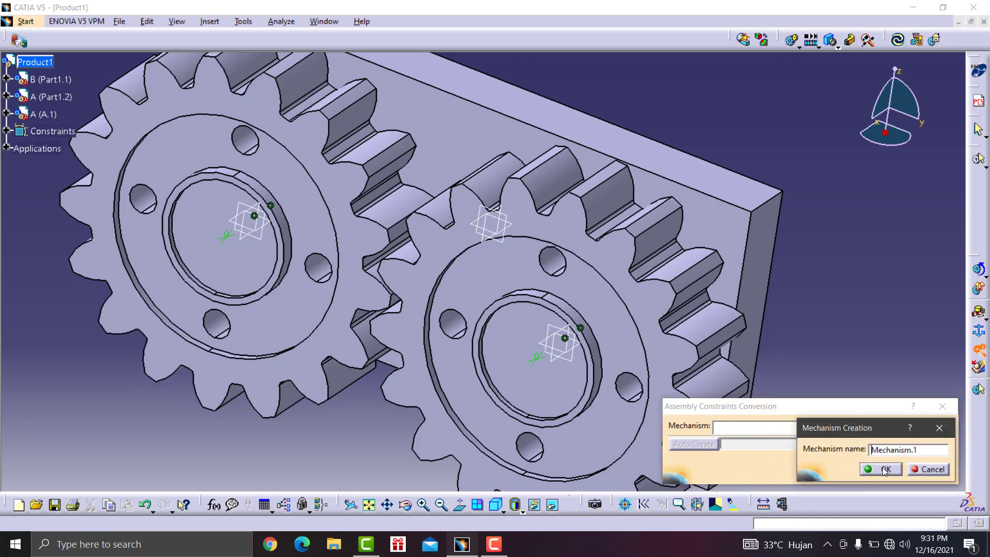
click(884, 469)
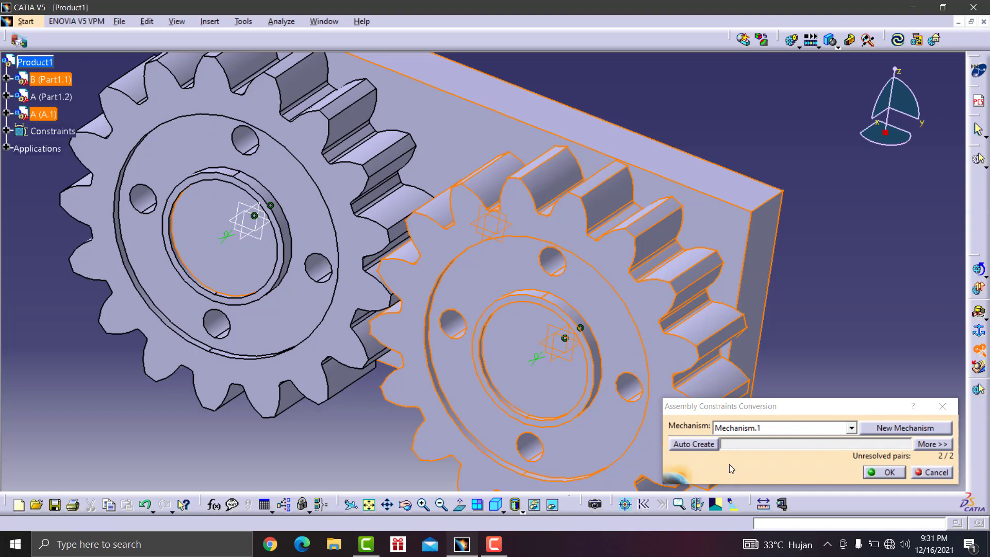
click(696, 445)
click(898, 470)
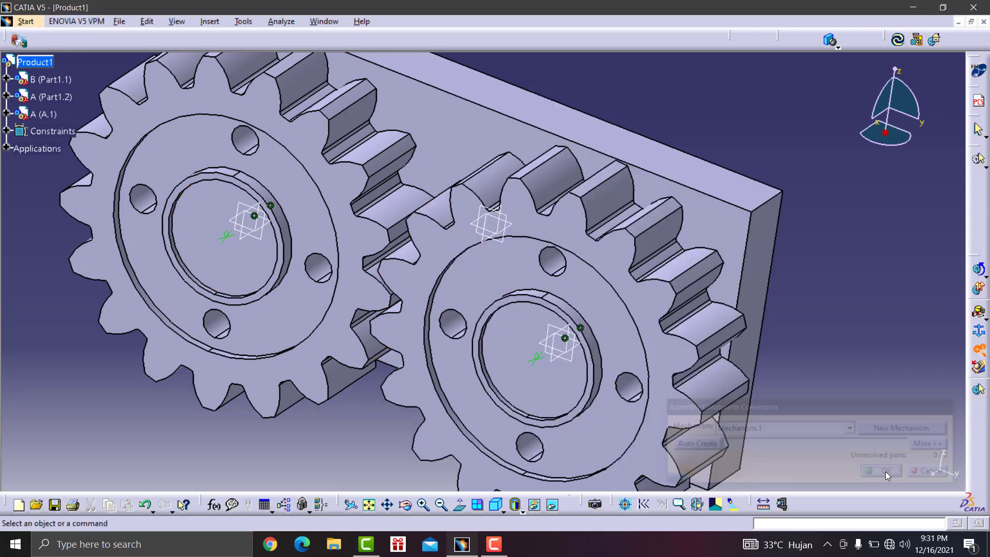
click(6, 149)
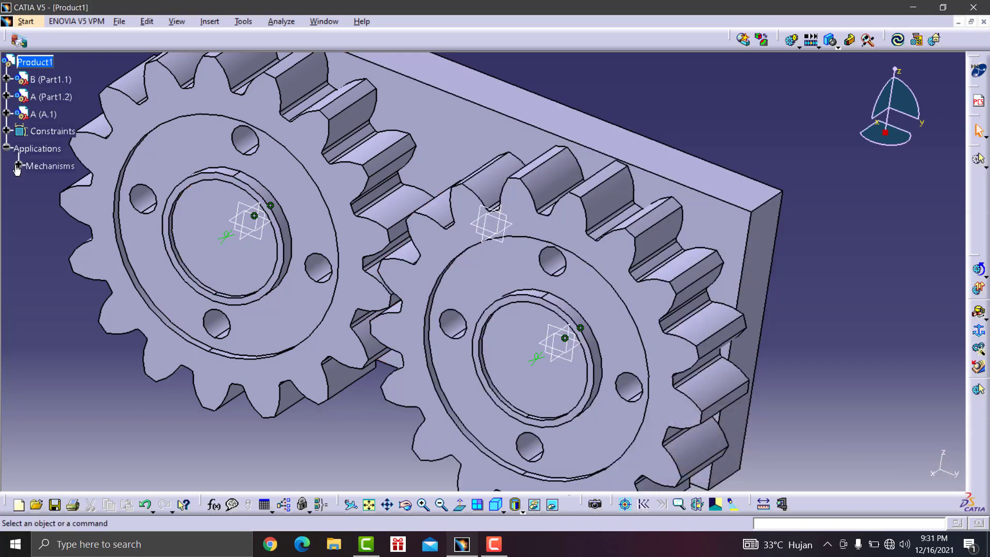
click(18, 166)
Expand Mechanism.1 to show Joints, Commands, Laws and Speeds-Accelerations, panning around the gears.
click(32, 183)
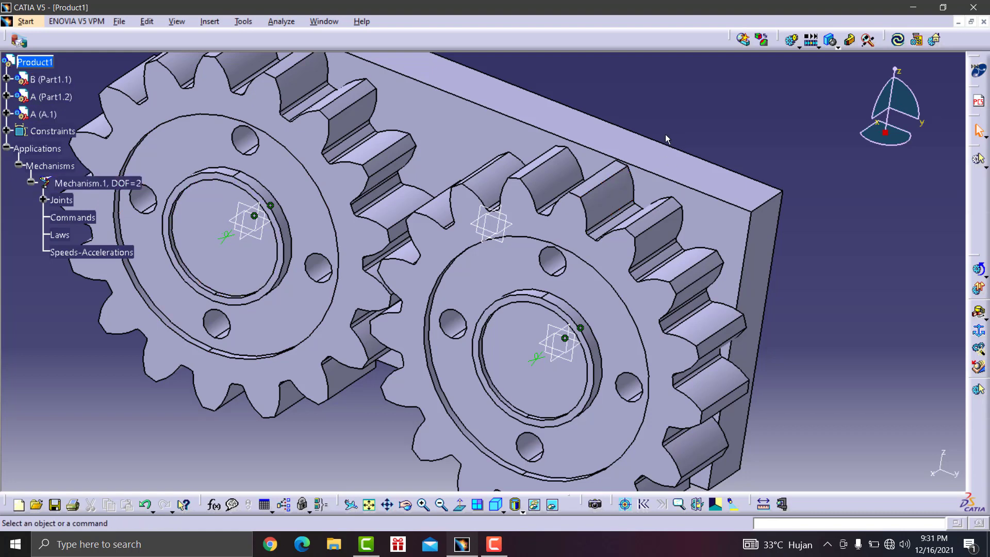
middle_drag(711, 118, 748, 124)
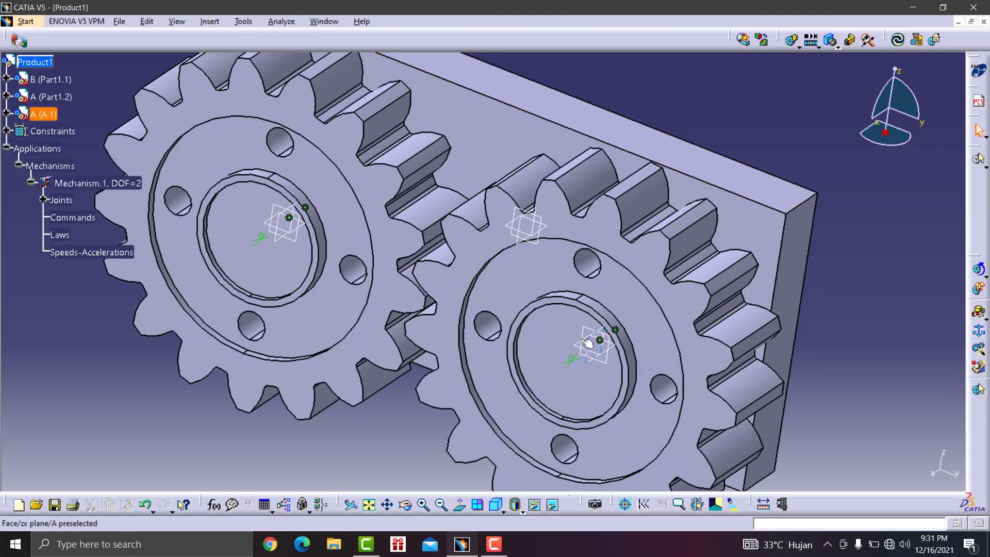
middle_drag(521, 373, 487, 338)
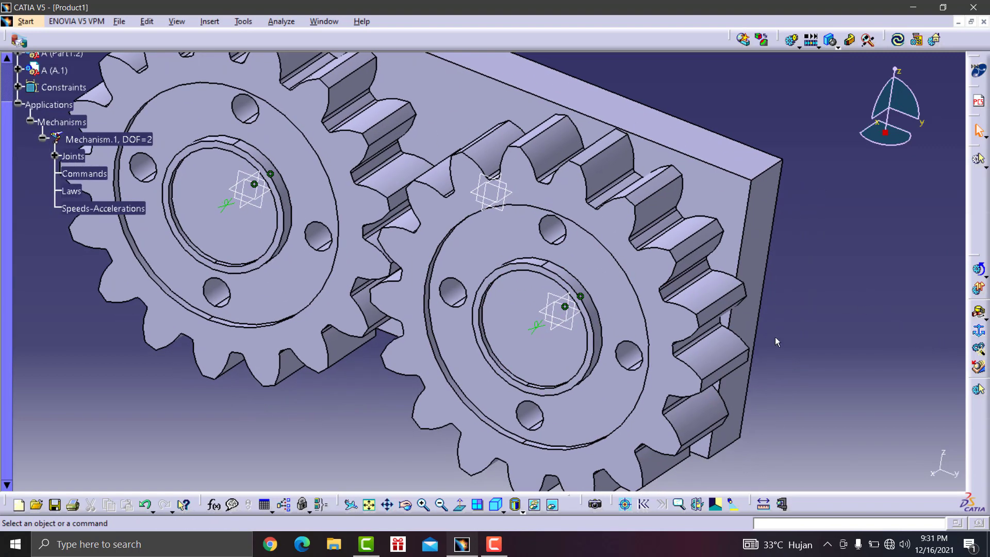
middle_drag(623, 180, 650, 206)
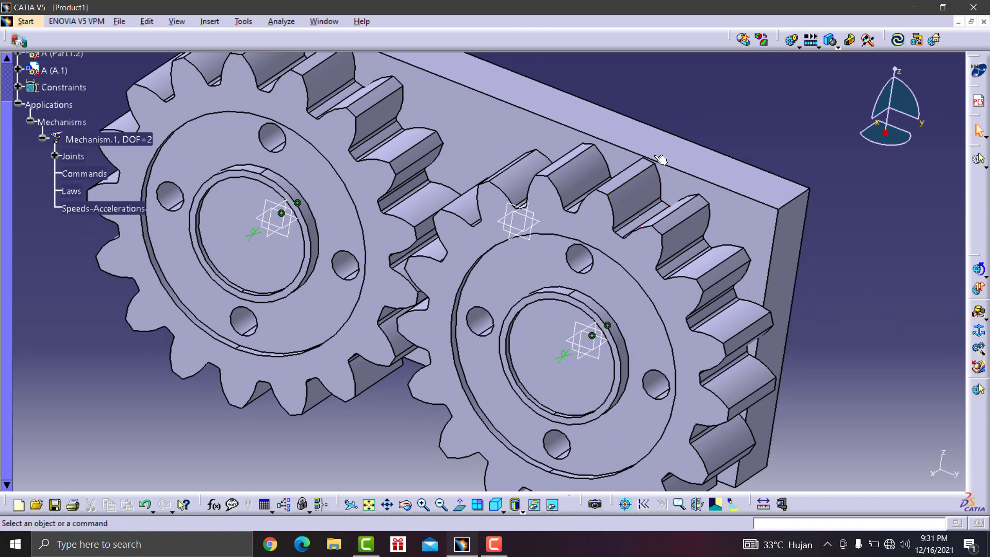
click(7, 124)
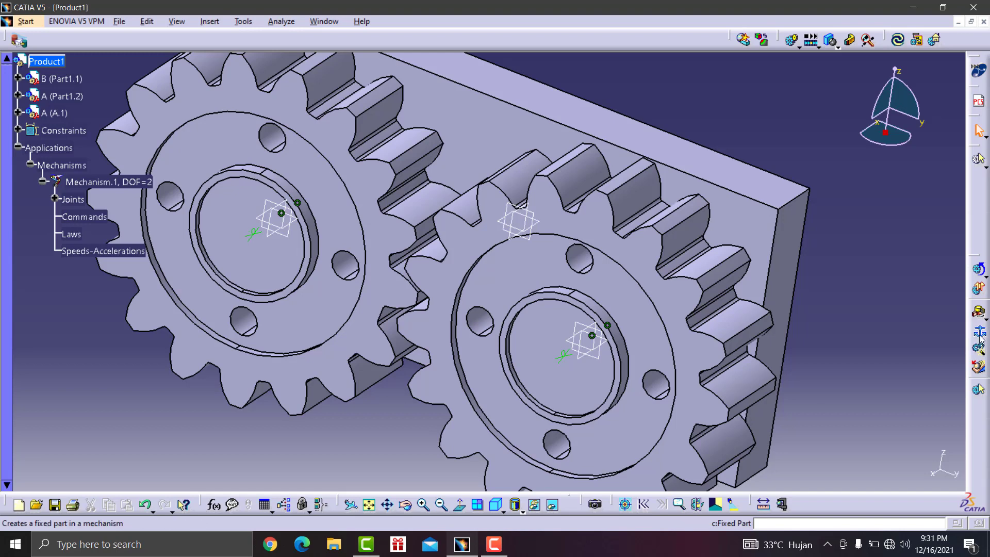
Set the housing plate Part1.1 as the fixed part of Mechanism.1.
click(979, 334)
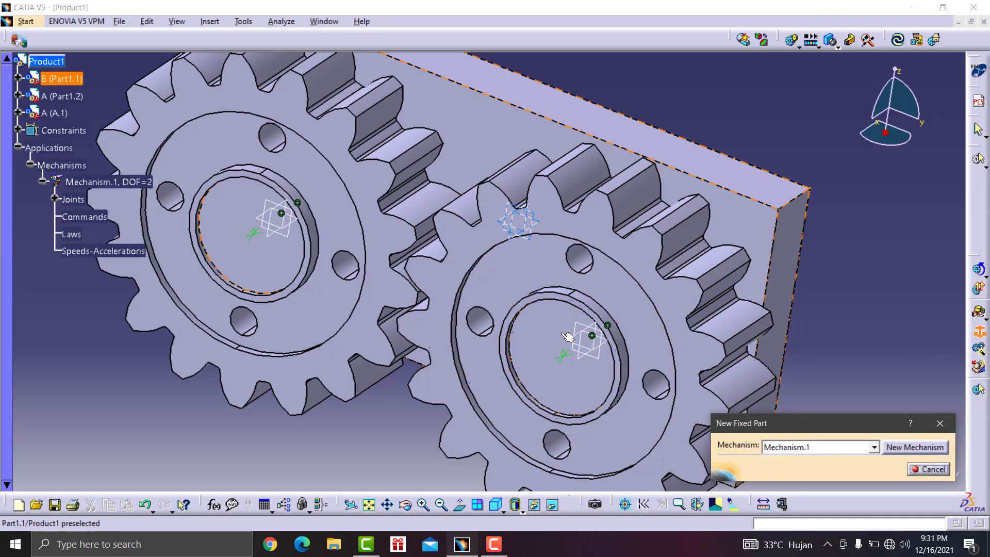
click(562, 348)
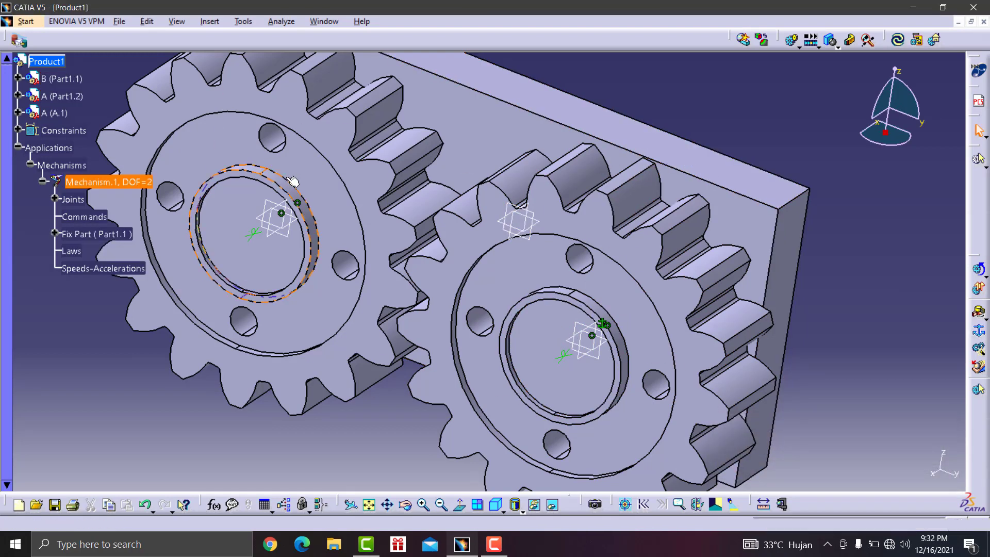
middle_drag(444, 253, 541, 253)
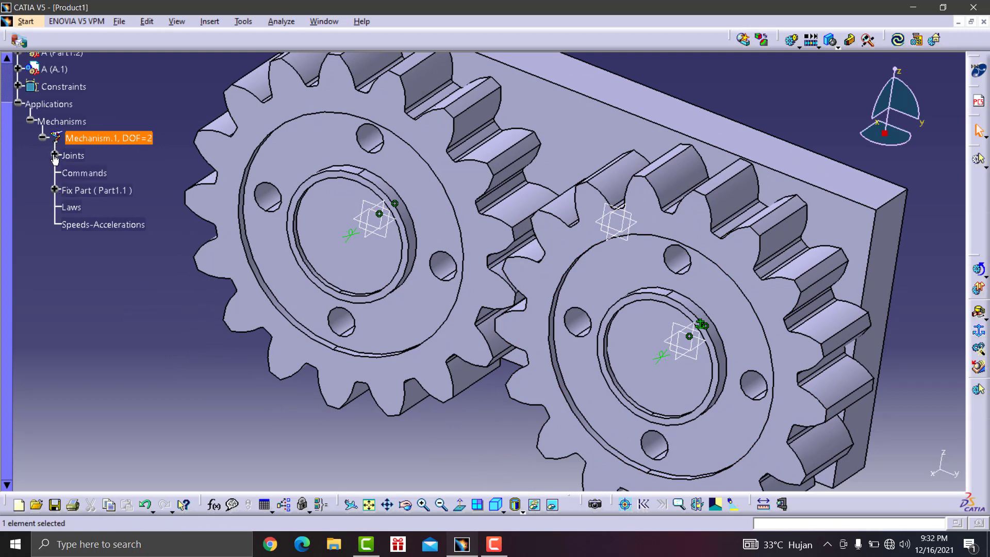
Make joint Revolute.1 angle driven.
click(54, 155)
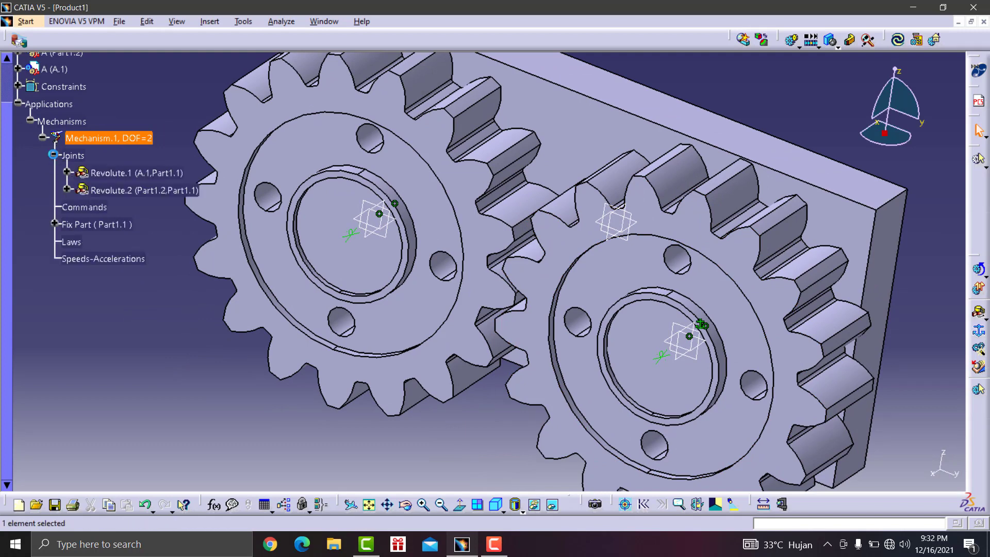
double_click(137, 177)
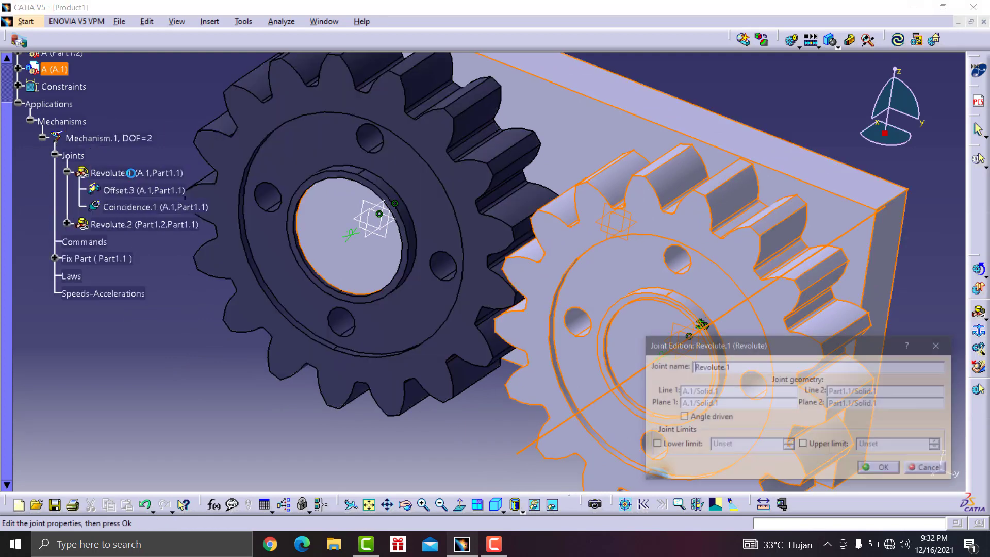
click(682, 418)
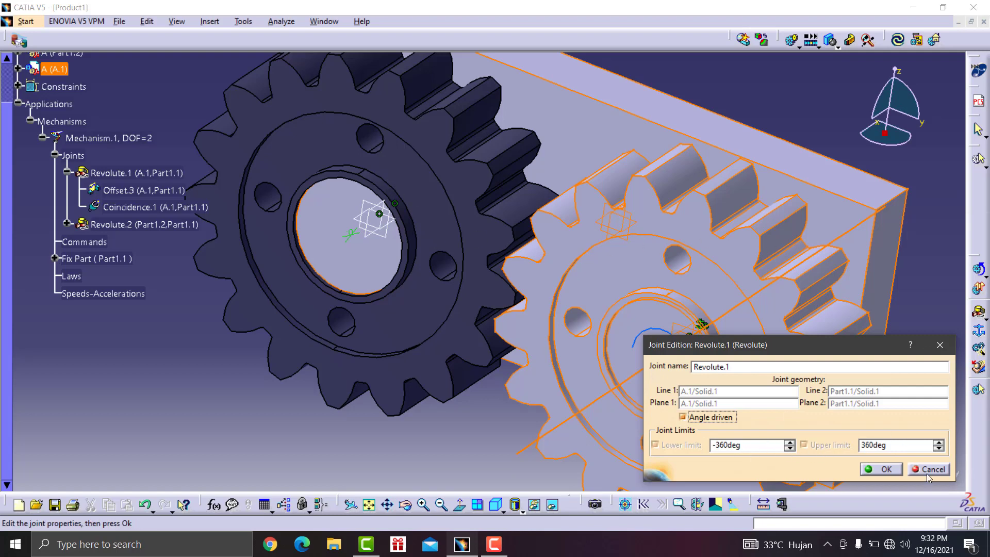
click(886, 470)
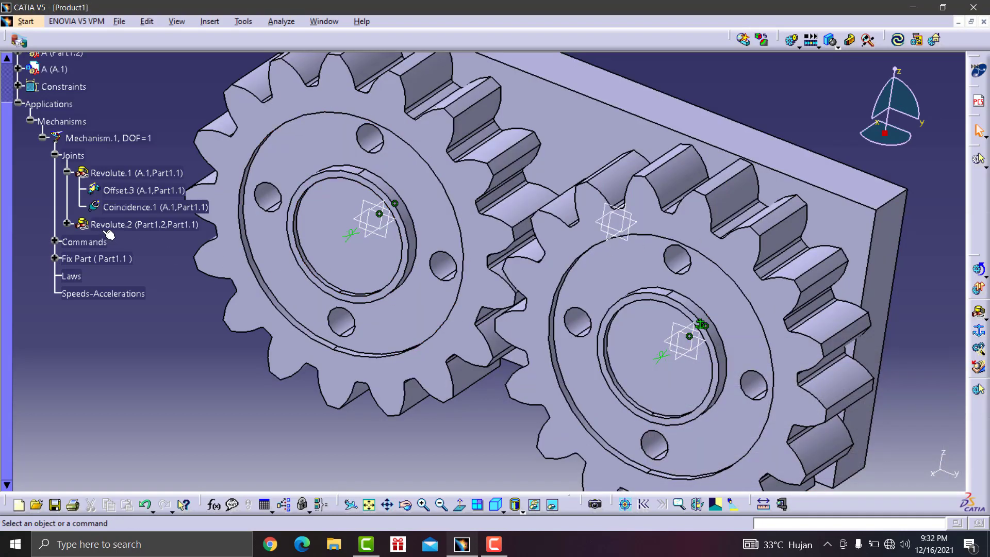
Make Revolute.2 angle driven and acknowledge the mechanism-can-be-simulated message.
double_click(102, 224)
click(682, 416)
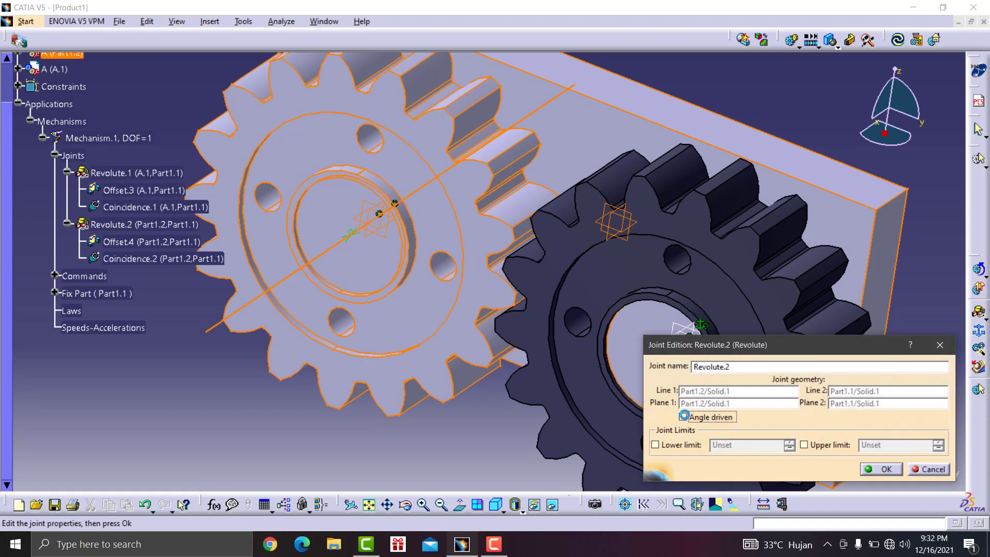
click(883, 468)
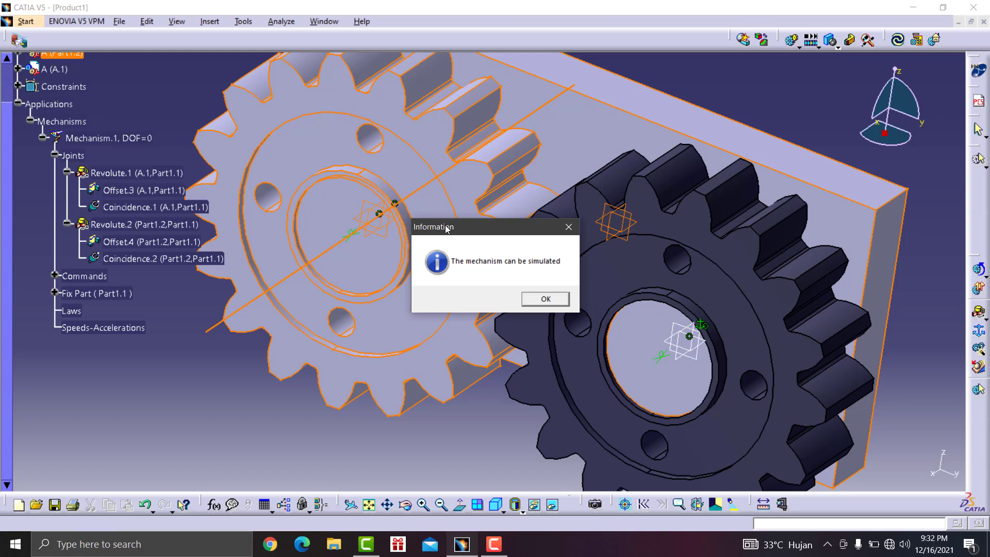
click(541, 300)
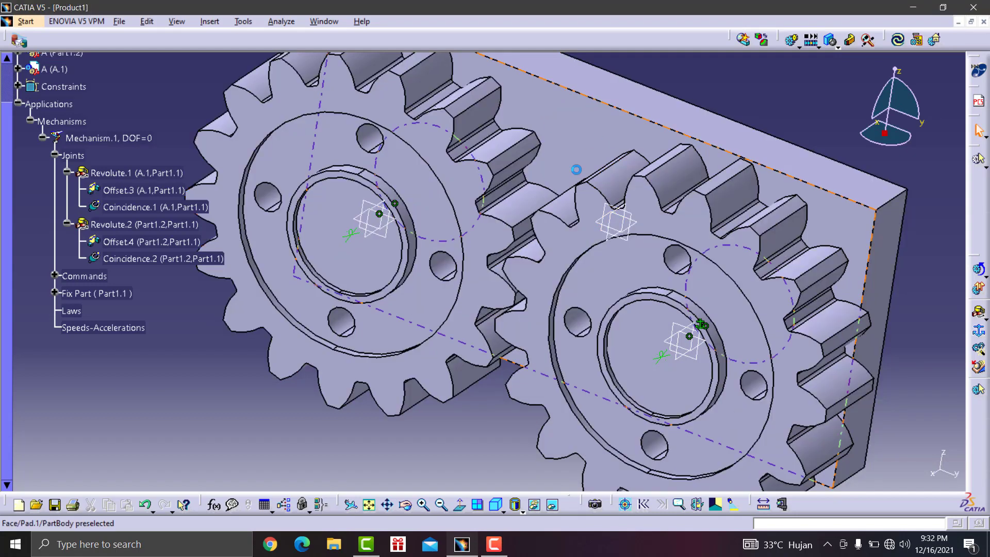
middle_drag(780, 85, 752, 87)
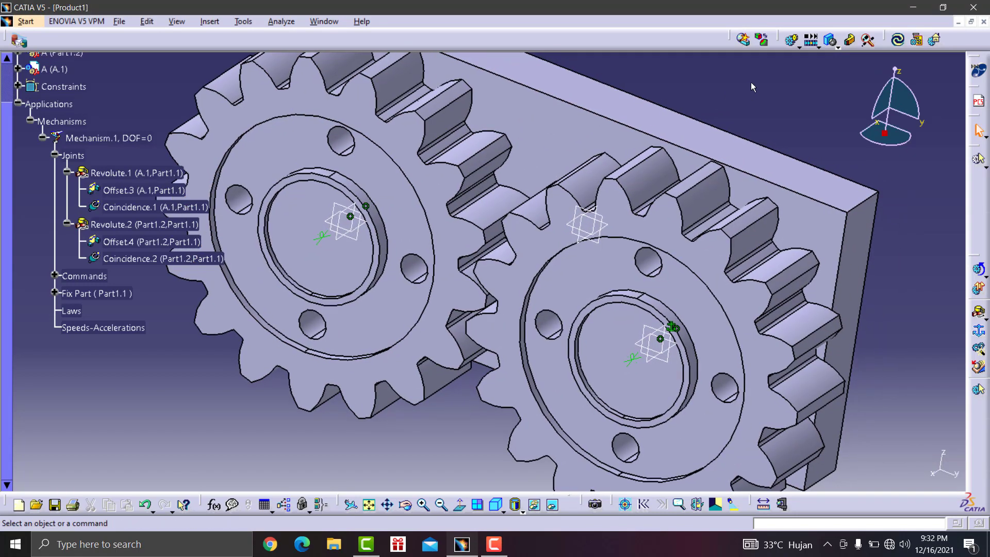
Start a new simulation on Mechanism.1.
click(792, 42)
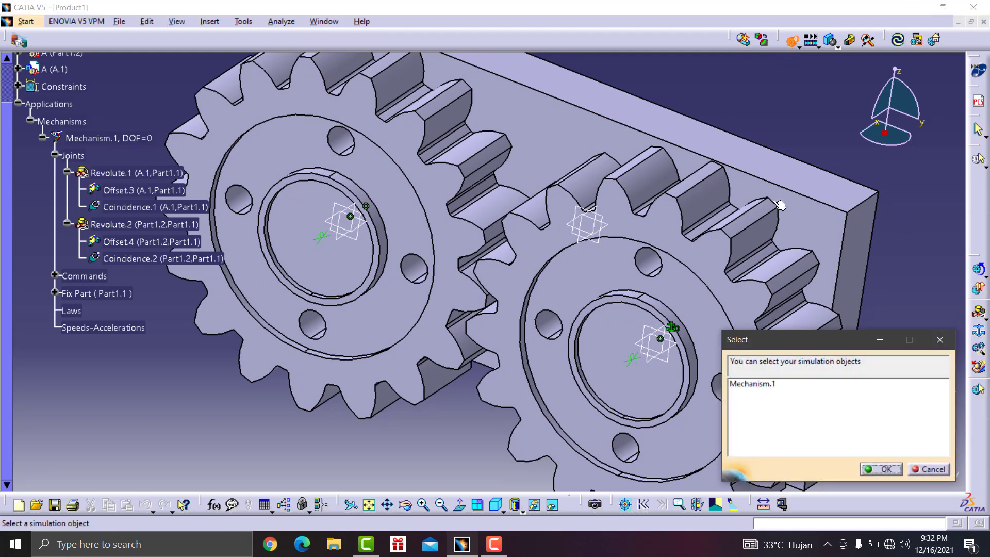
click(754, 384)
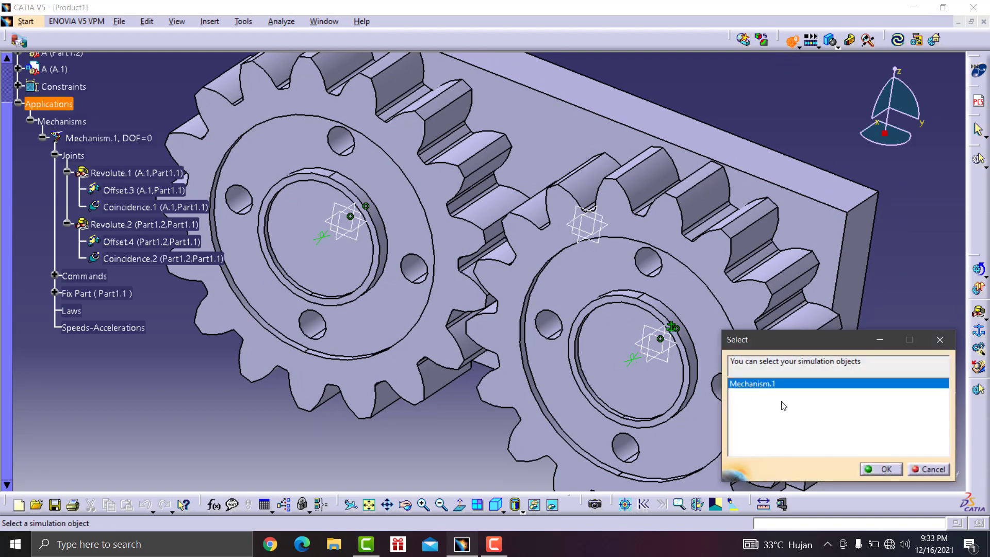
click(882, 470)
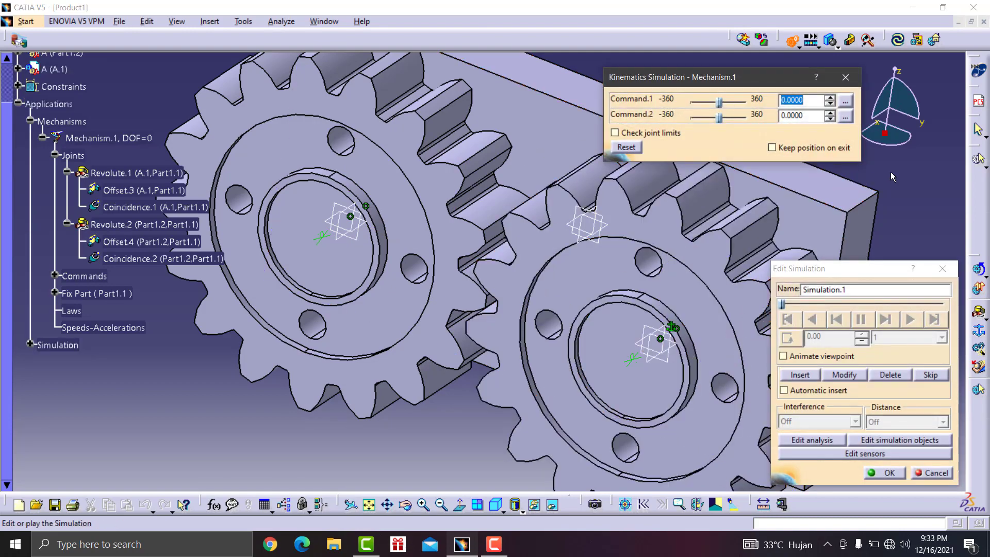
Turn the gears with Command.1 at -360 and Command.2 at 360 degrees.
middle_drag(895, 176, 820, 187)
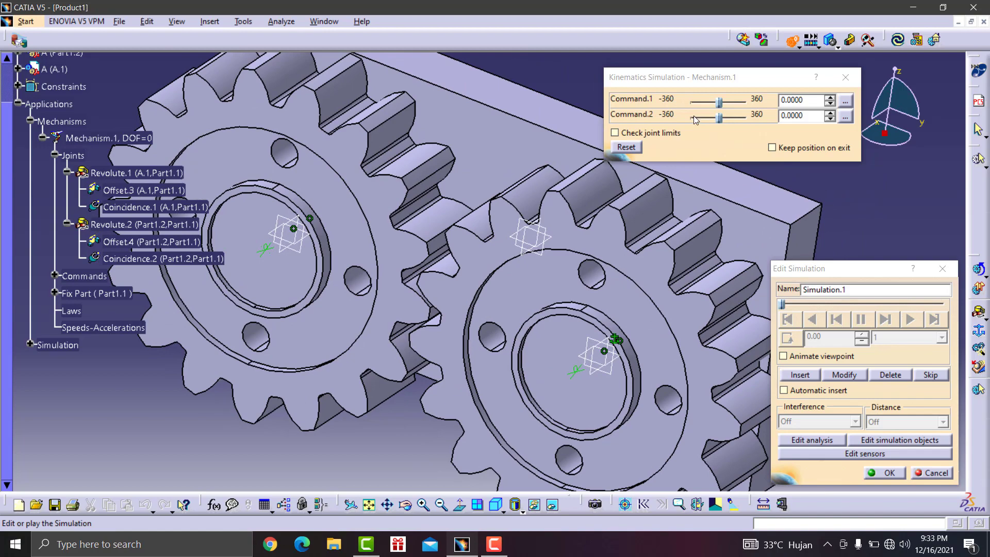
drag(720, 104, 683, 109)
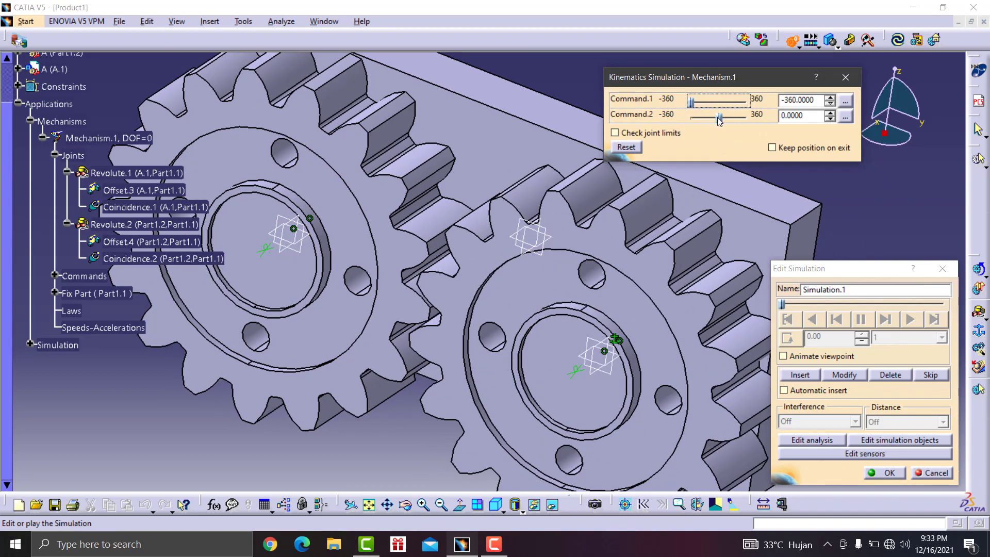
drag(719, 117, 759, 127)
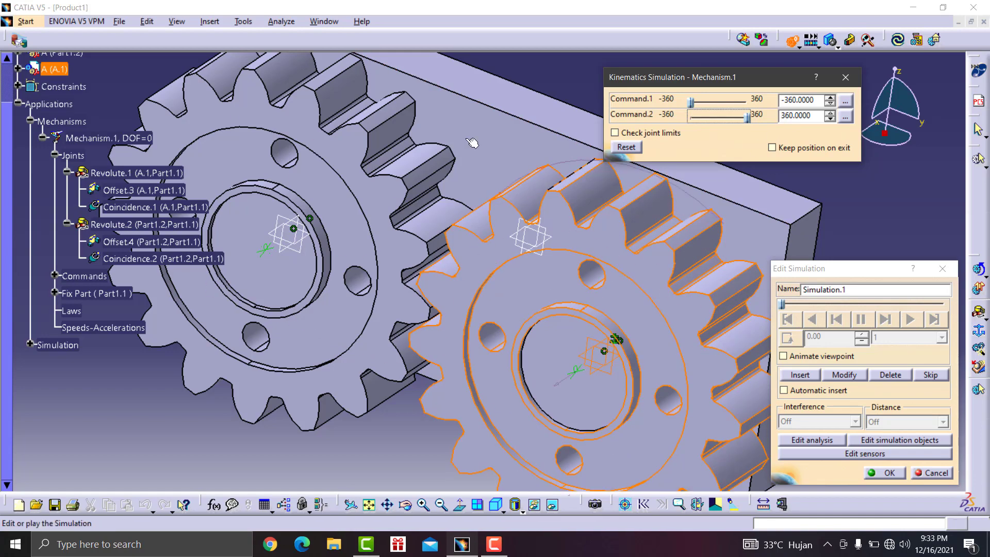
click(470, 276)
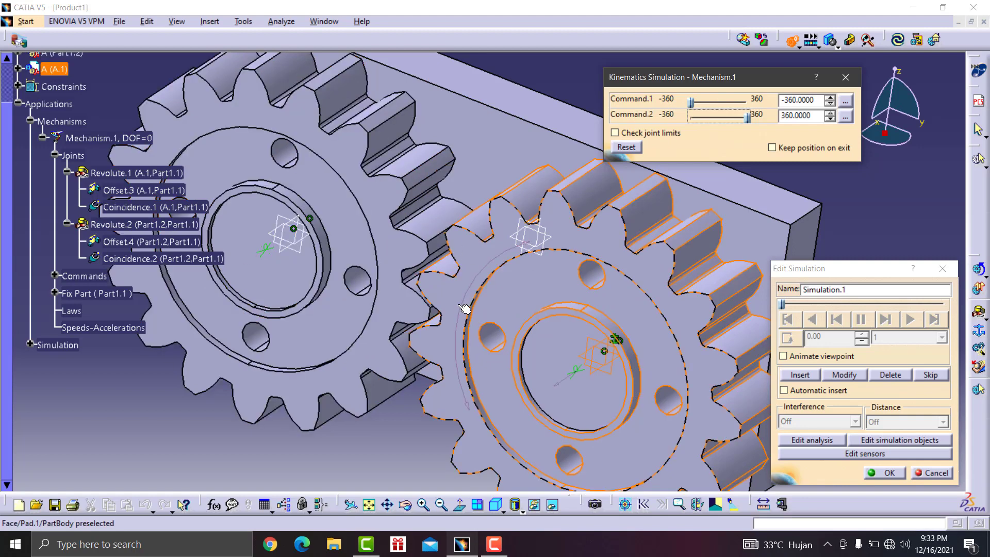
Insert the gear rotation step with Animate viewpoint, 0.01 step size, then rewind to start.
click(783, 356)
click(800, 375)
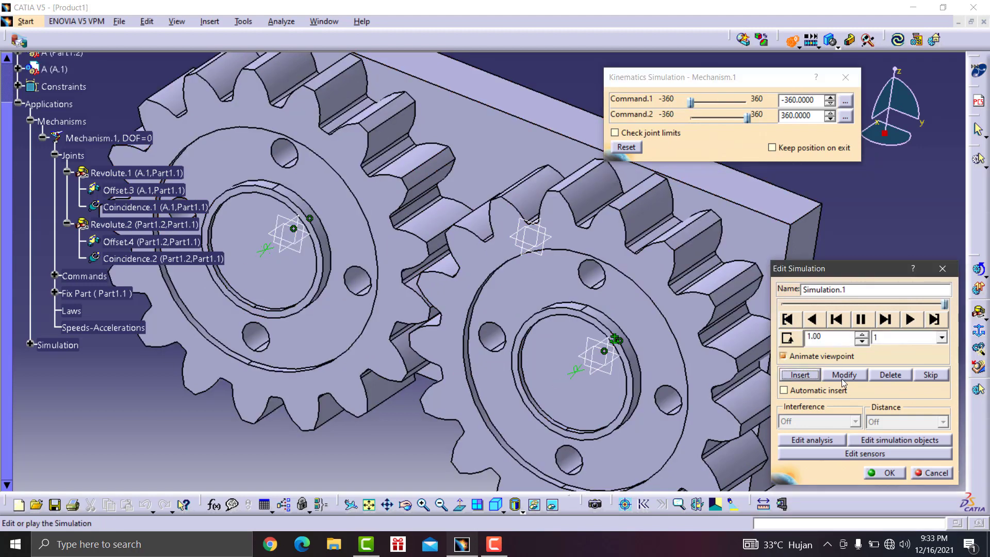
click(900, 339)
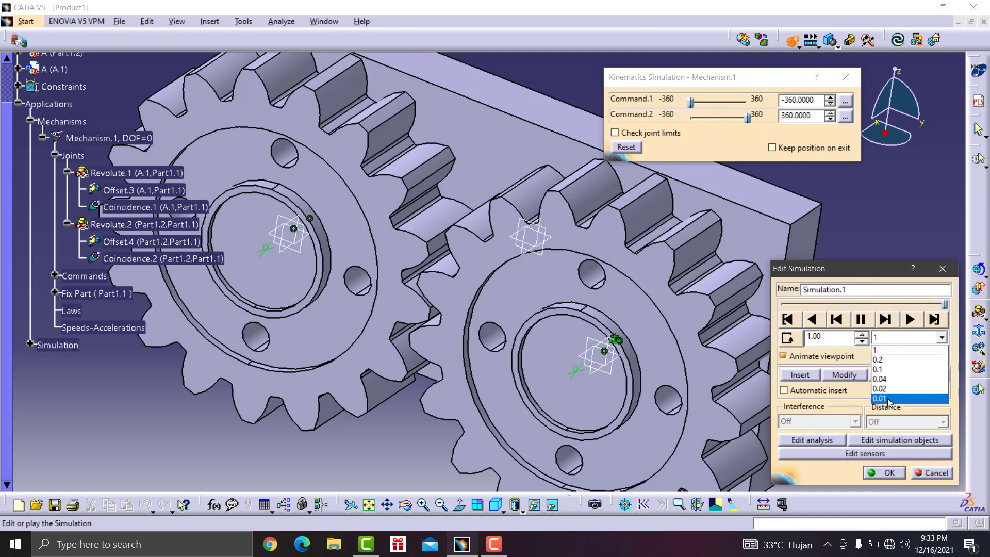
click(889, 399)
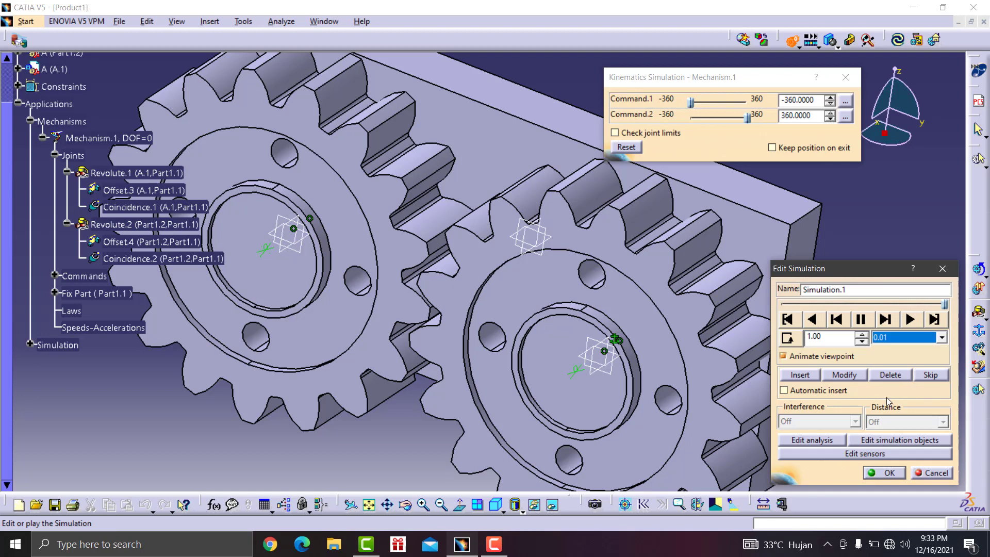
click(787, 339)
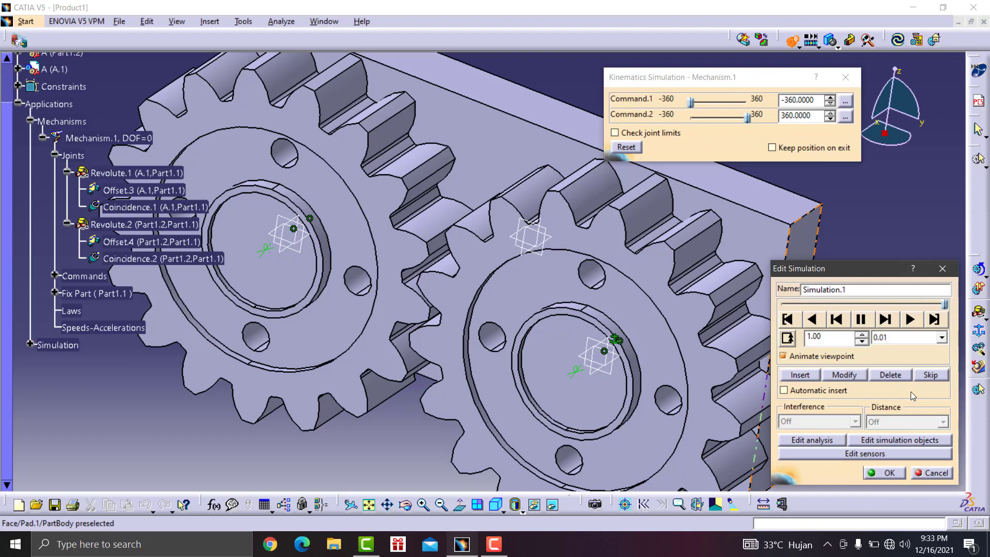
click(812, 319)
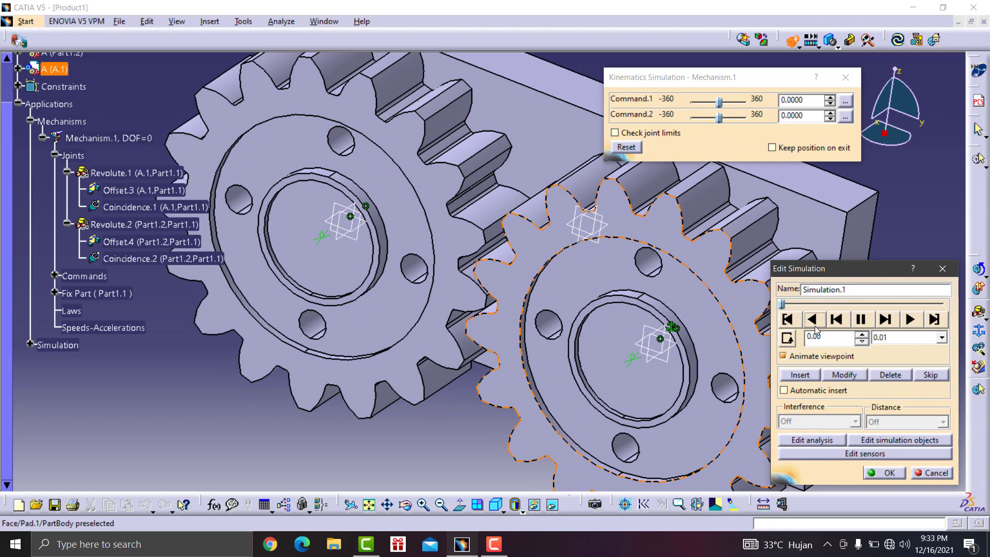
Play the gear simulation forward while hiding the housing plate.
click(900, 322)
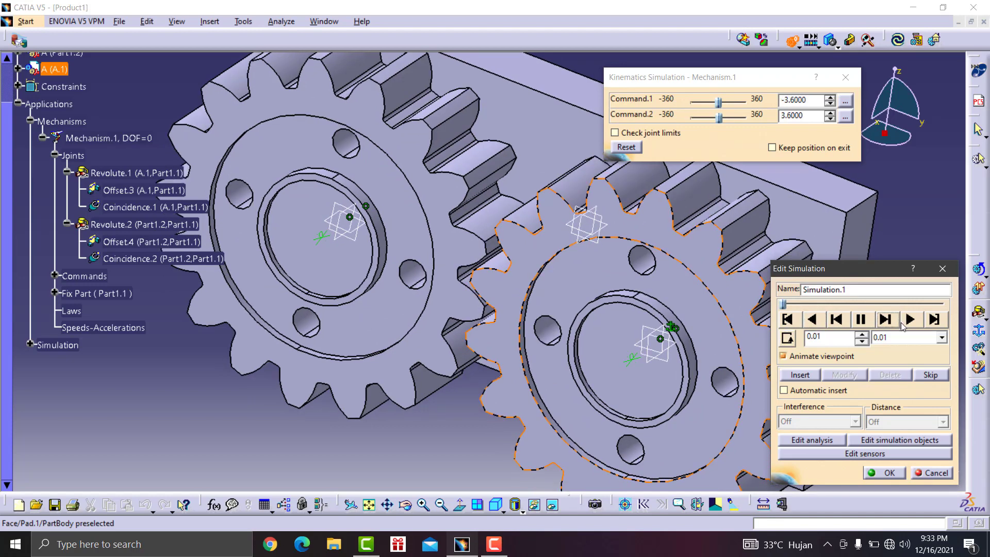
click(910, 320)
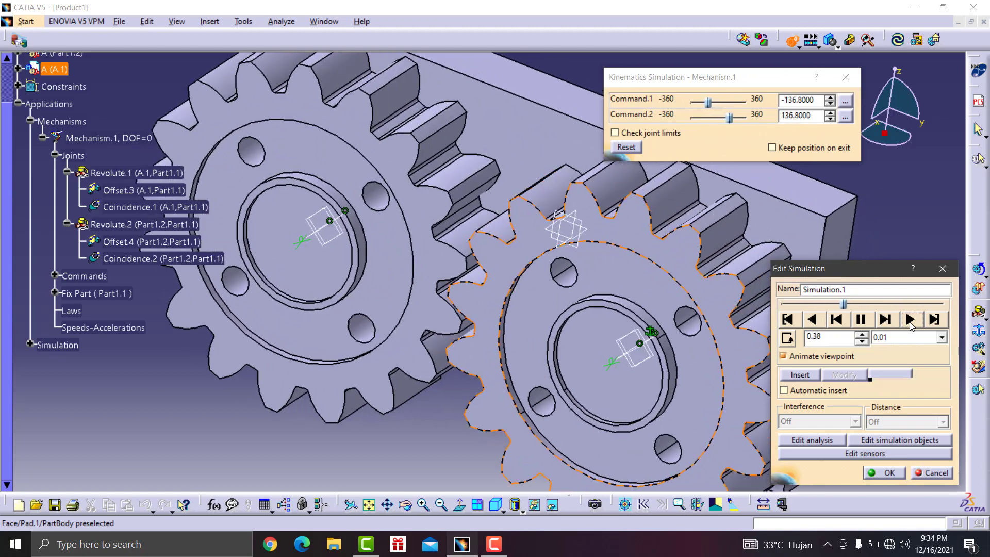
right_click(777, 222)
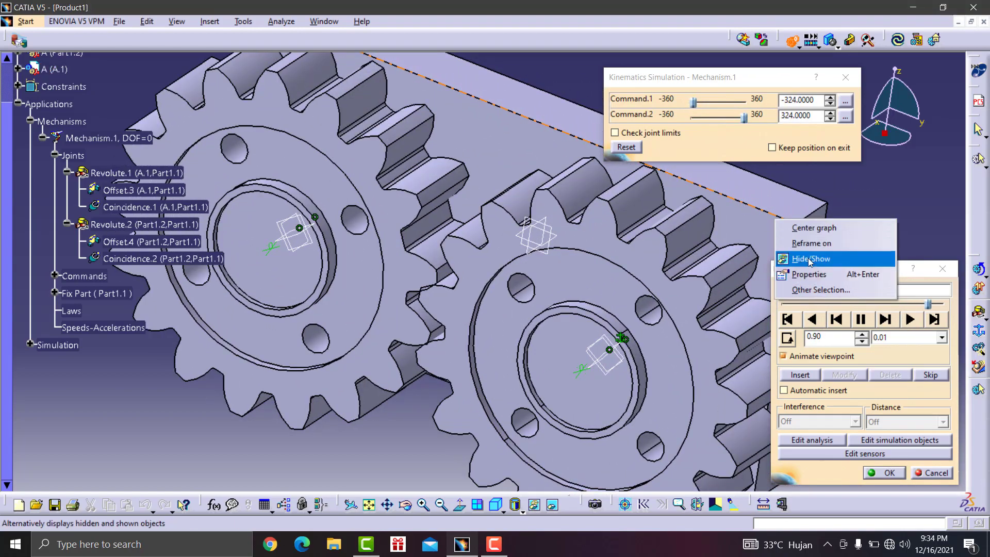
click(807, 258)
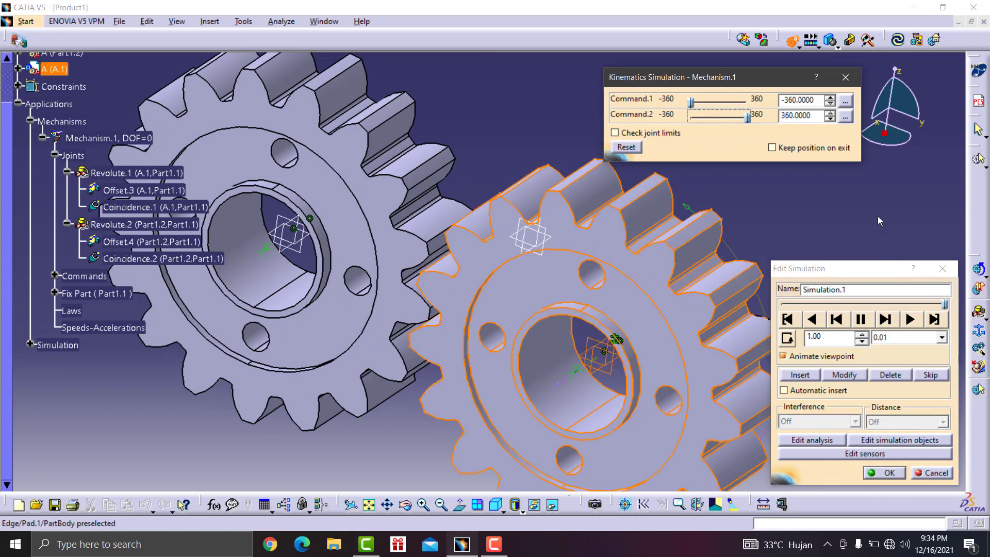
Replay the simulation backward and forward, reversing direction to watch the gears mesh.
click(877, 215)
click(812, 319)
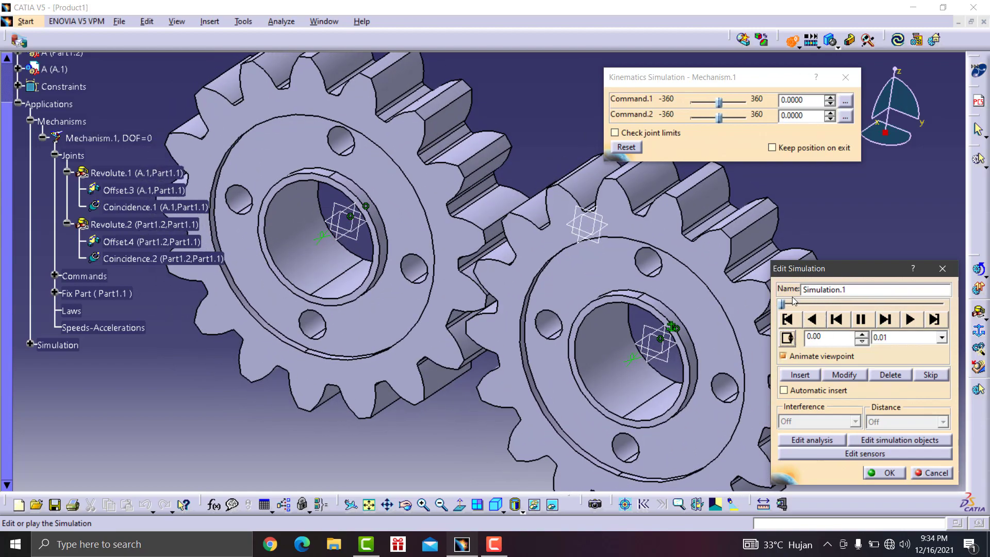
click(815, 320)
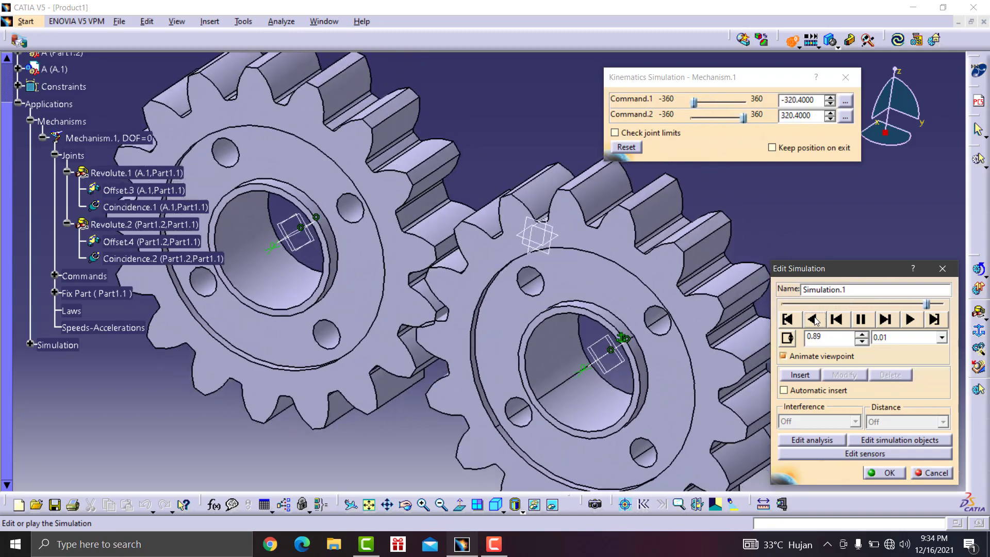
click(813, 319)
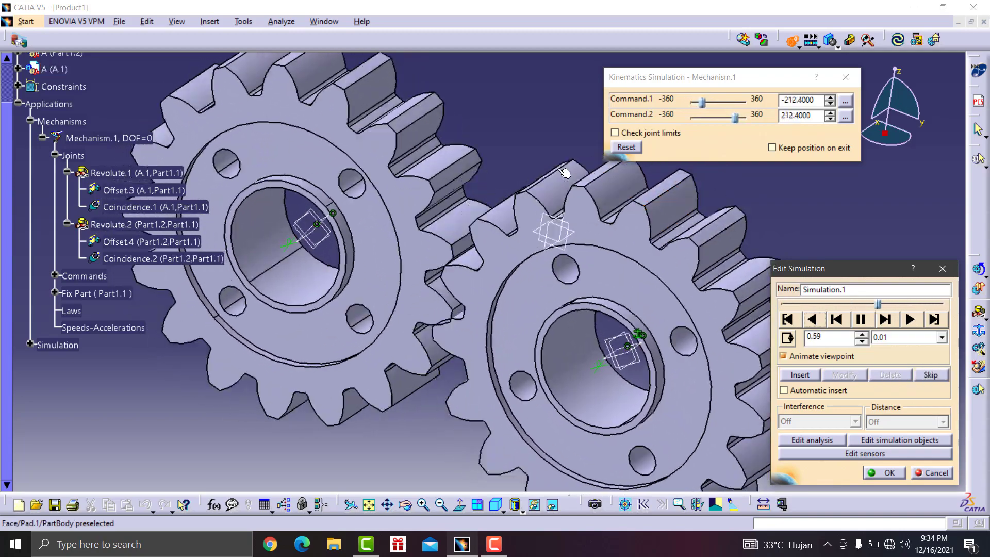